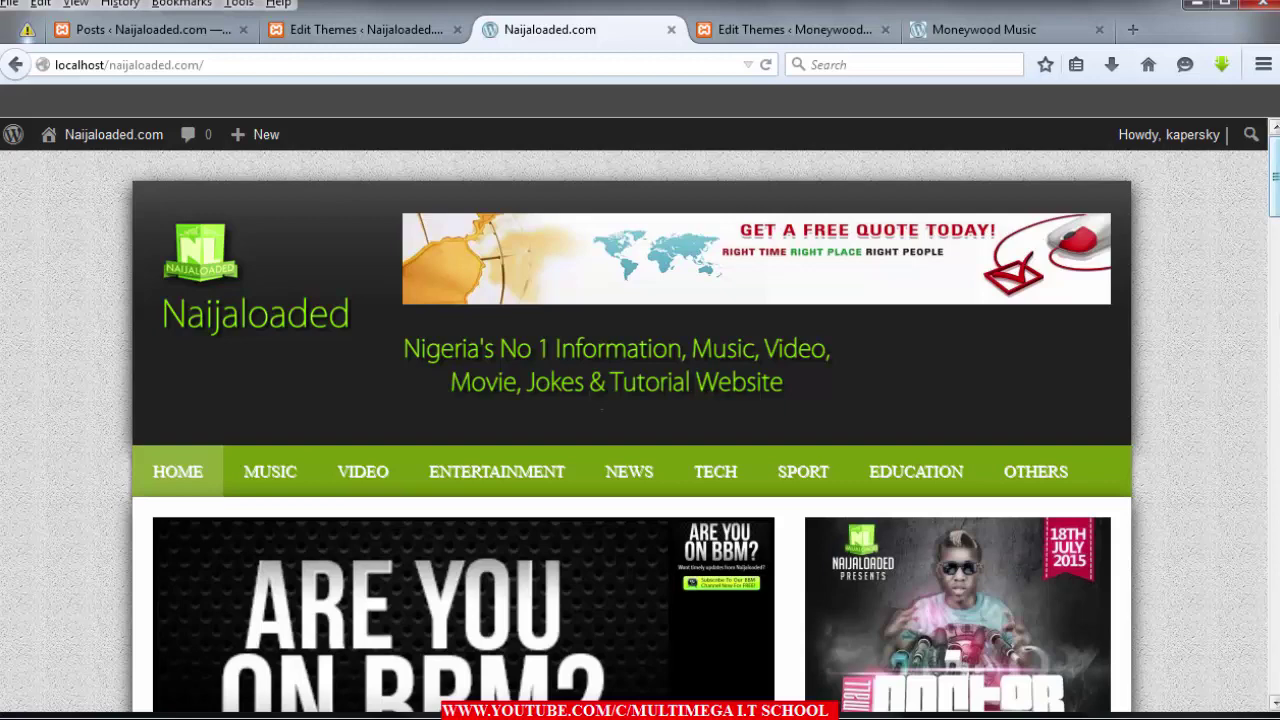
- In the admin tab, go to Plugins > Add New > Upload and open the file picker
scroll(640, 430, "down", 2)
scroll(640, 430, "down", 5)
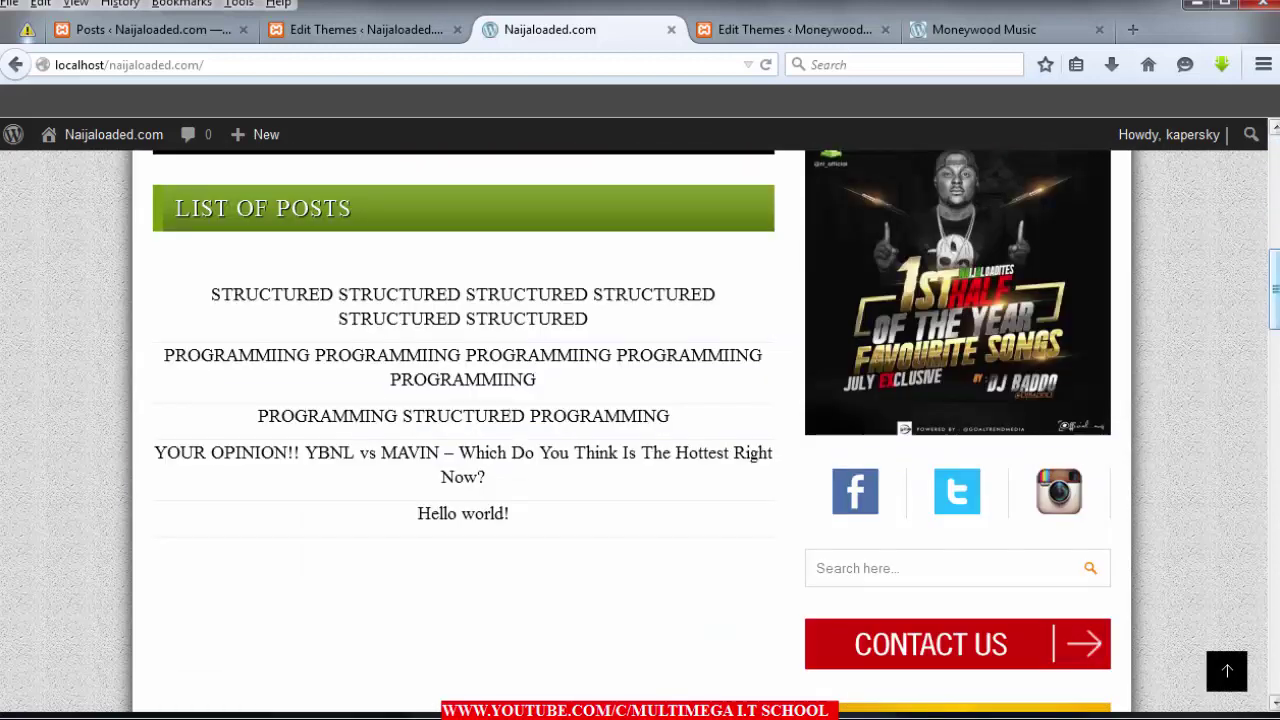
scroll(640, 430, "down", 2)
scroll(640, 430, "down", 3)
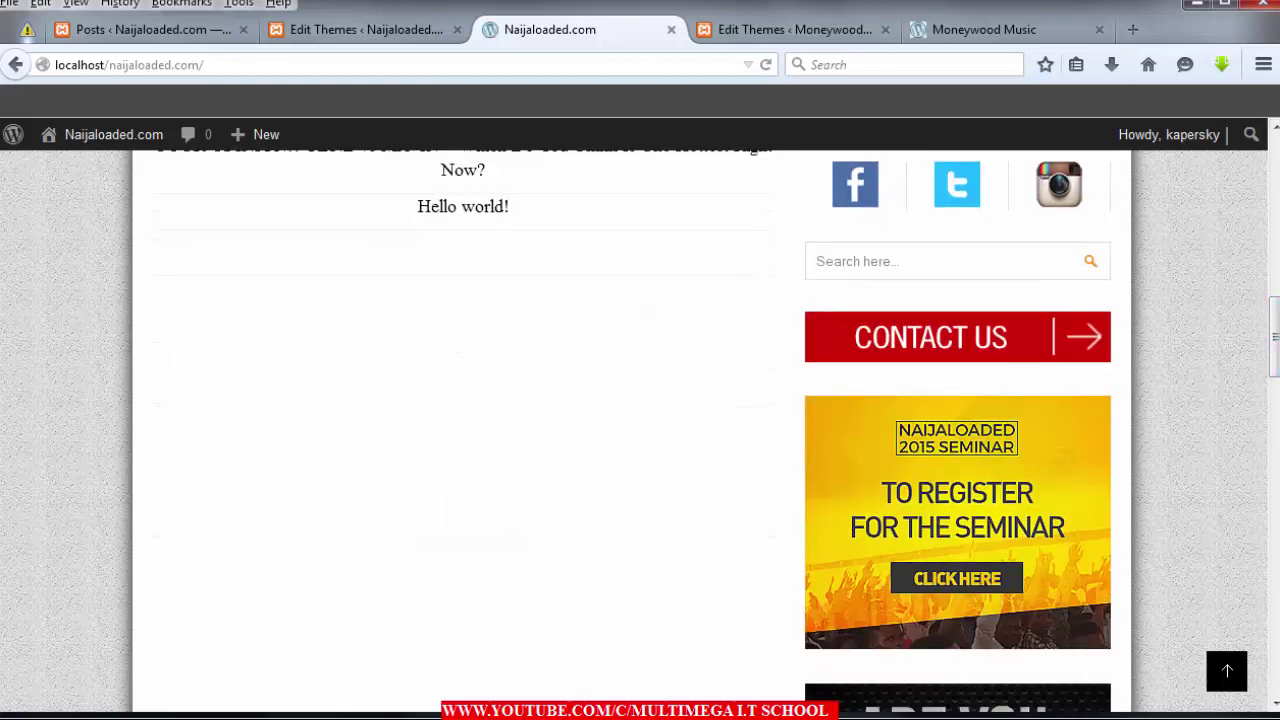
scroll(640, 430, "up", 3)
scroll(640, 430, "up", 5)
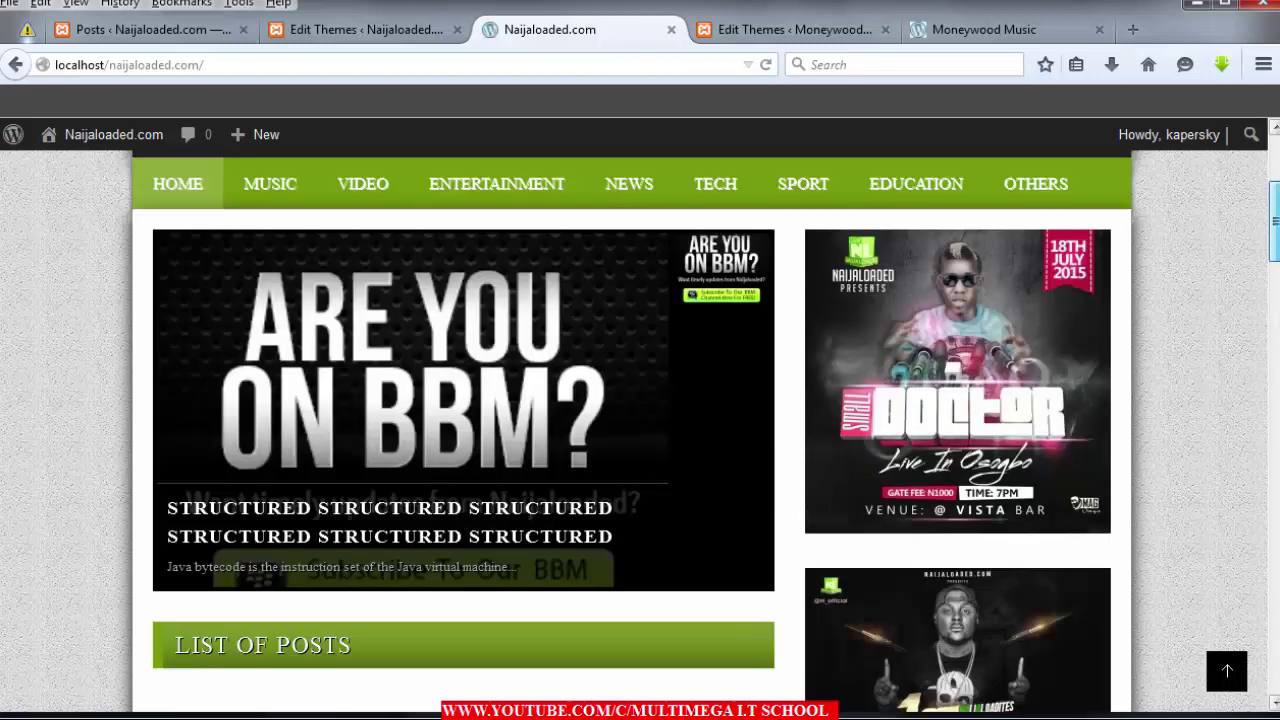
scroll(640, 430, "up", 4)
scroll(640, 430, "down", 1)
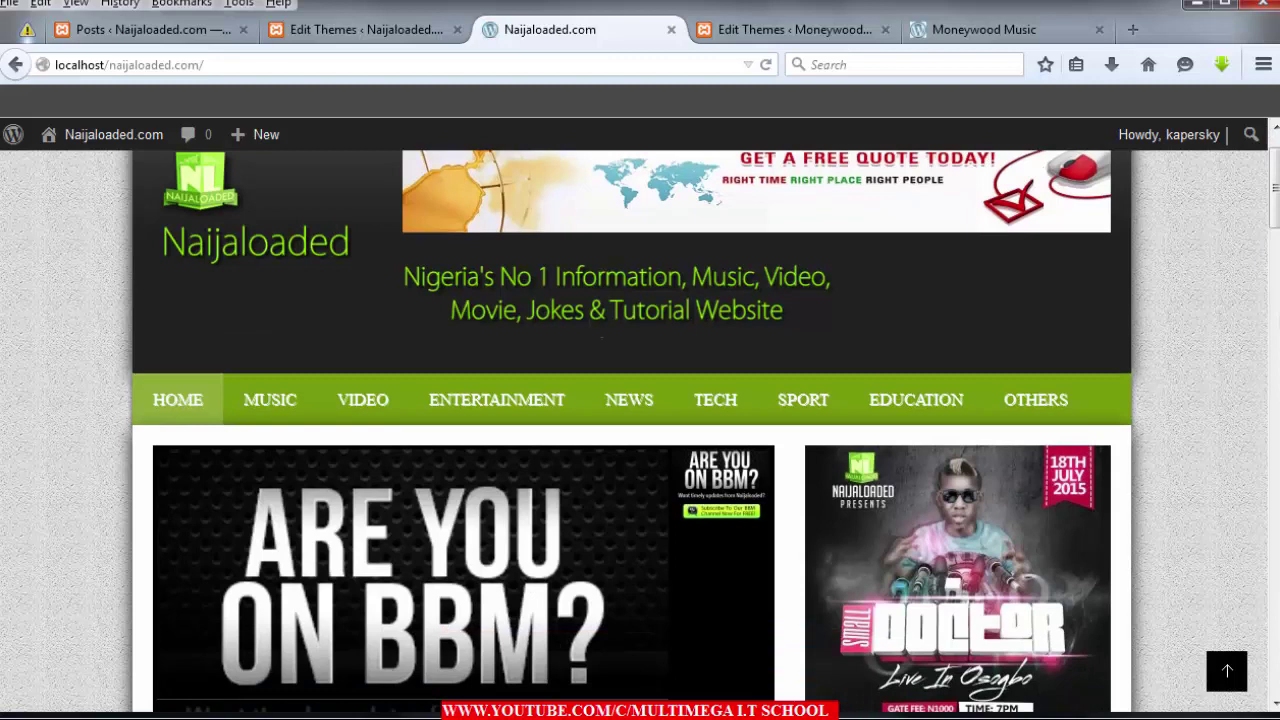
left_click(145, 29)
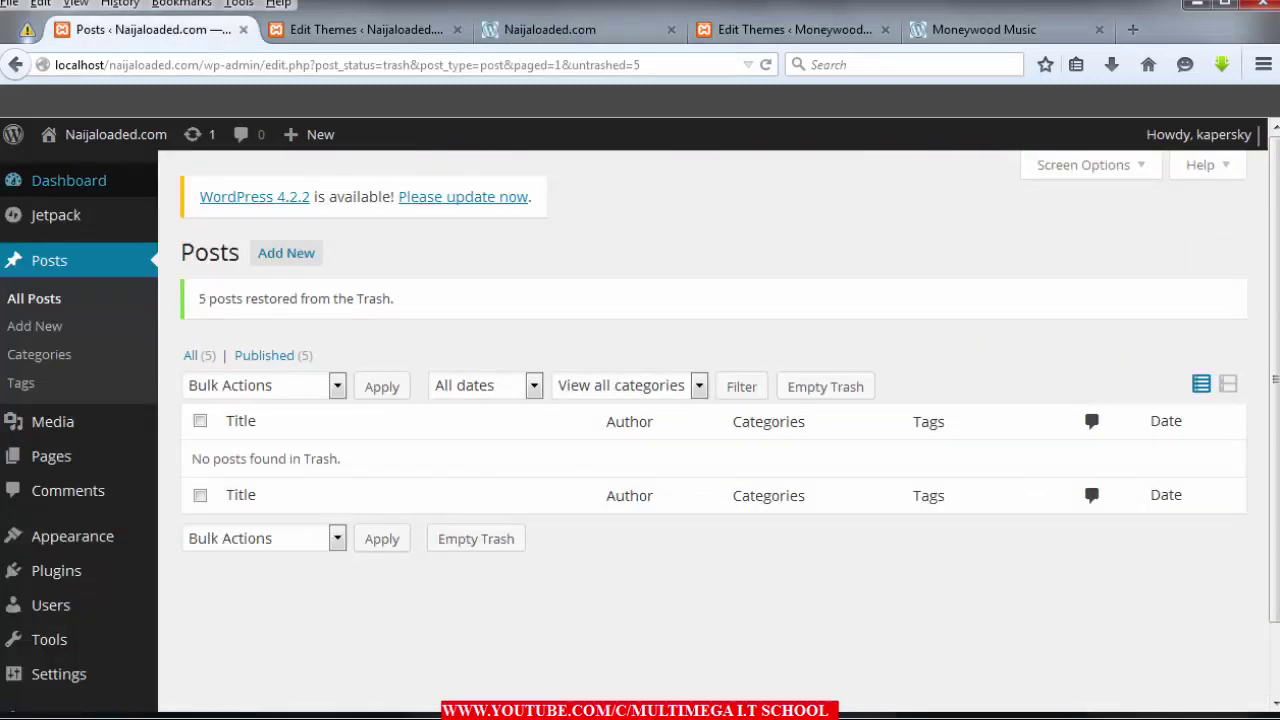
mouse_move(56, 570)
left_click(200, 601)
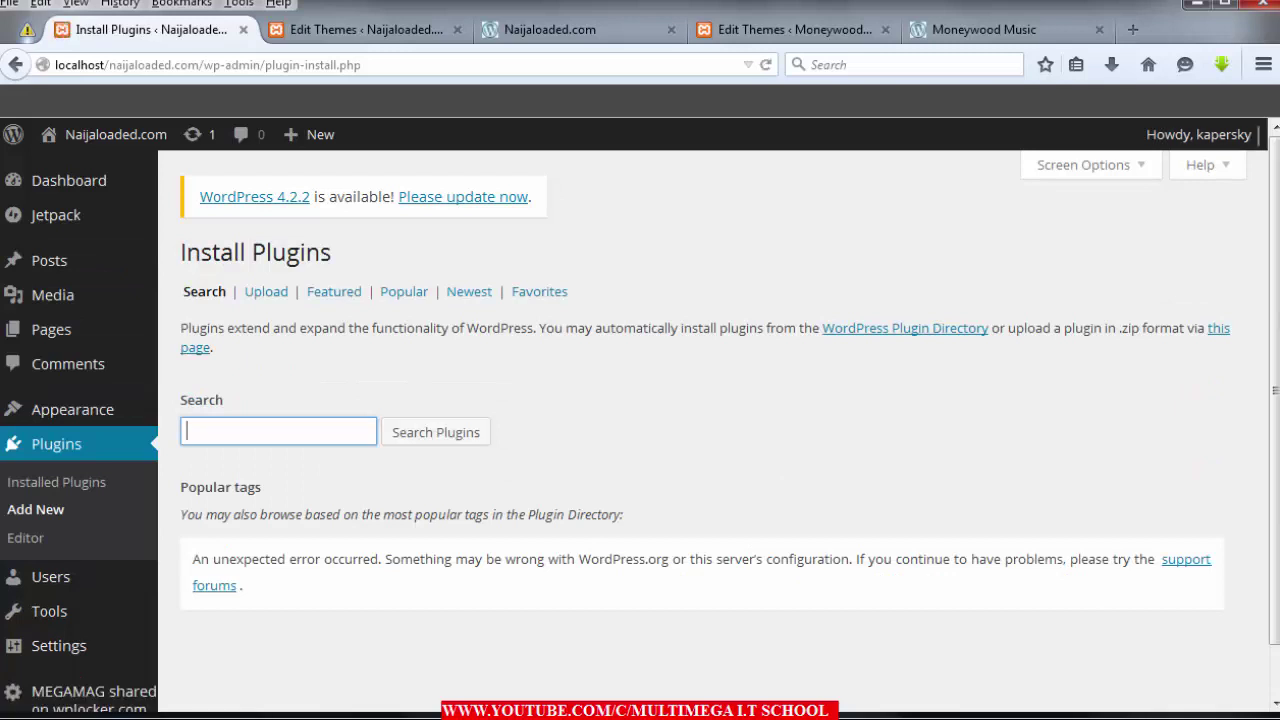
left_click(266, 291)
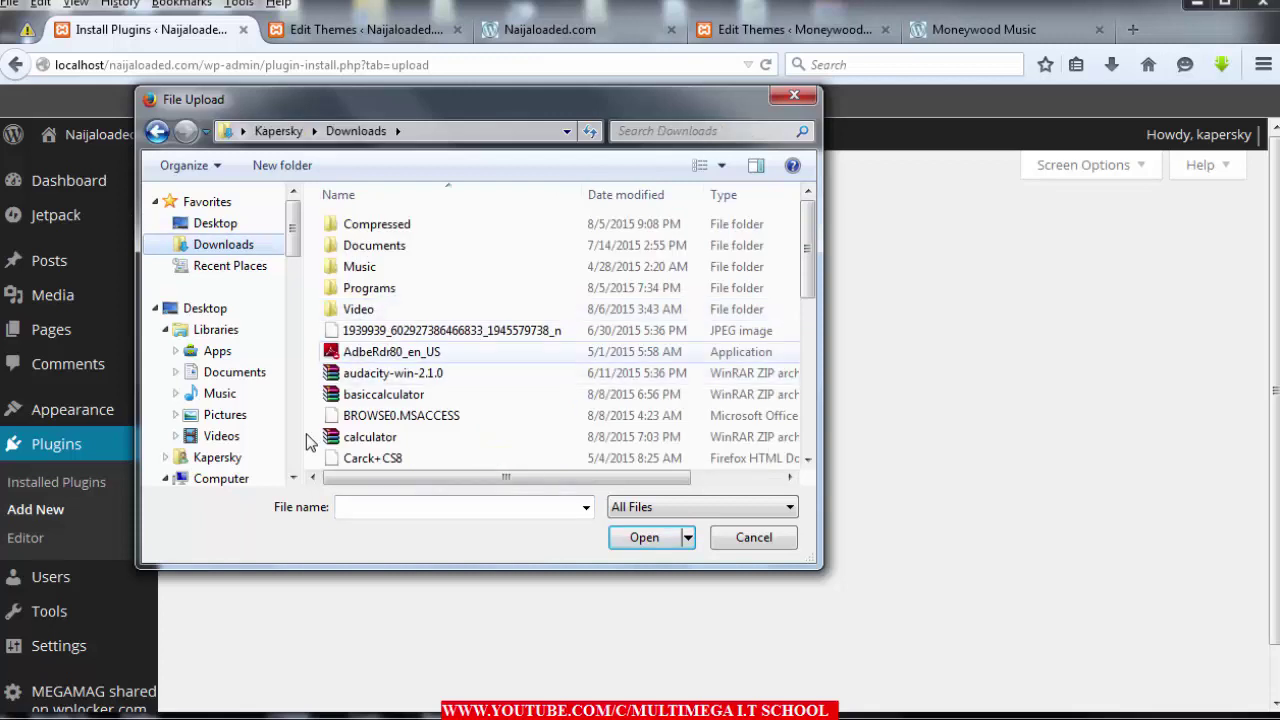
- Pick mobile-smart.zip from Downloads and install it; it fails because the folder already exists
scroll(308, 443, "down", 3)
scroll(308, 443, "down", 1)
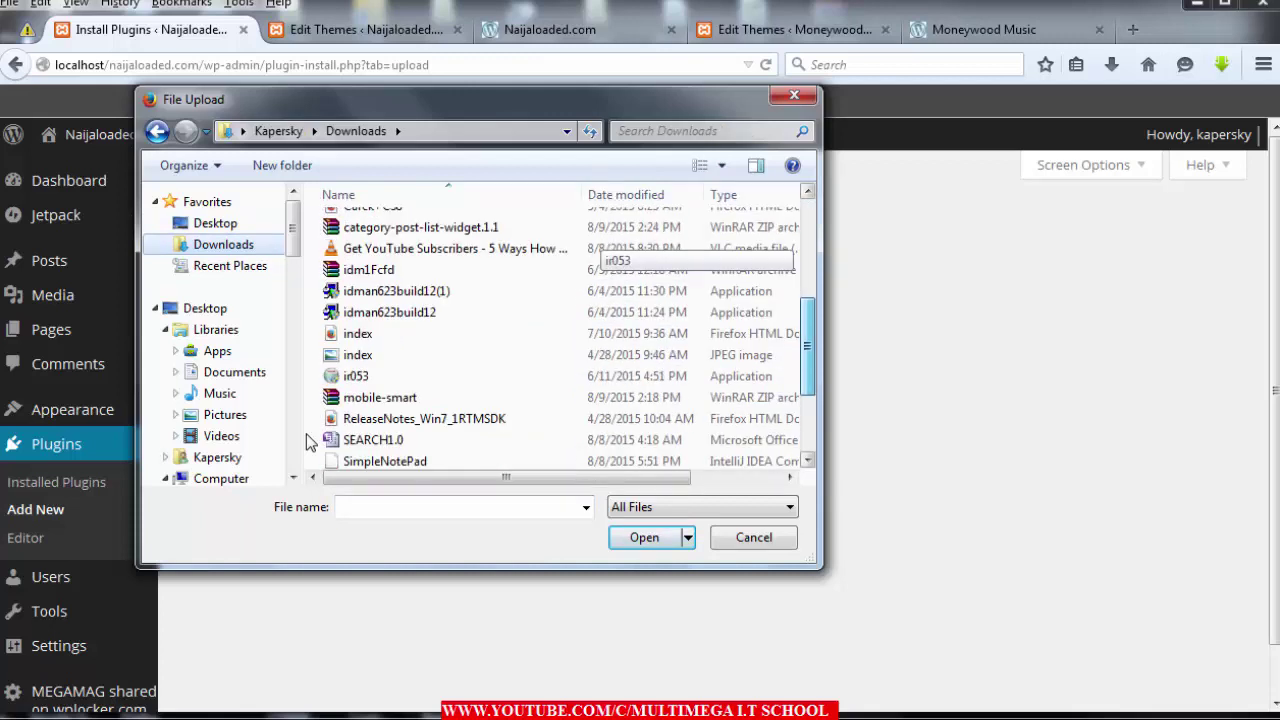
scroll(308, 443, "down", 1)
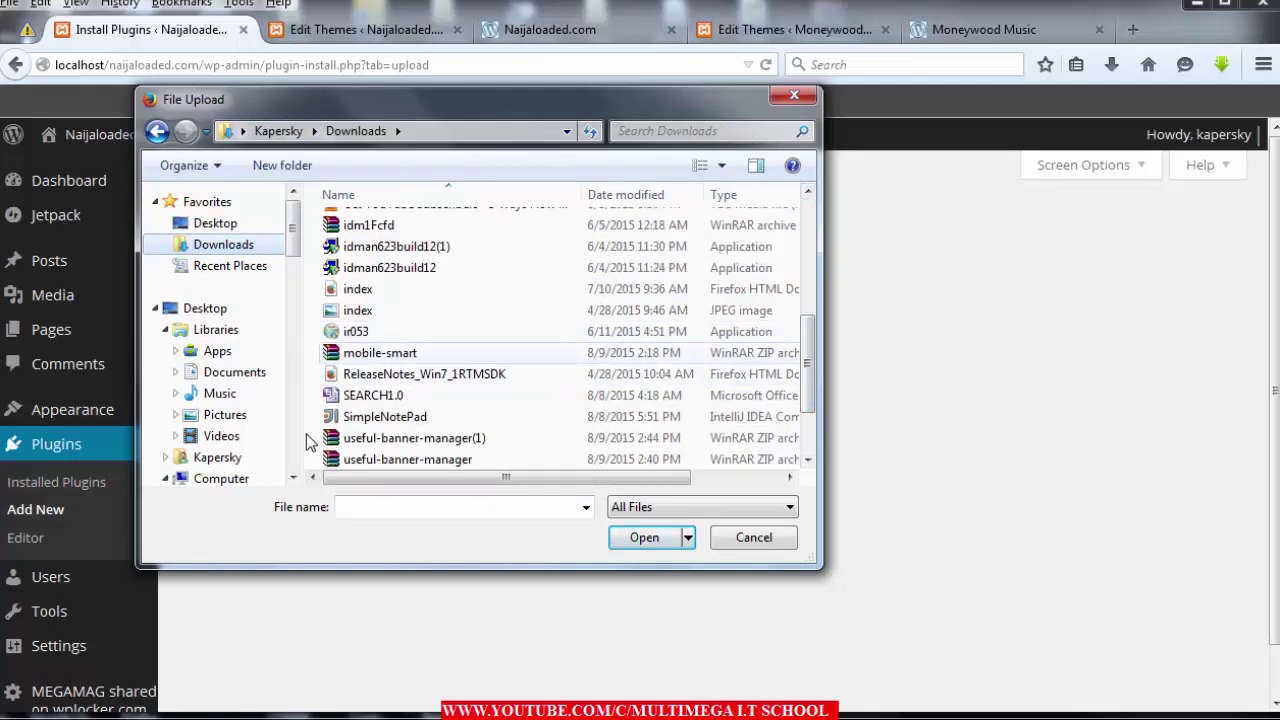
left_click(380, 352)
key("Return")
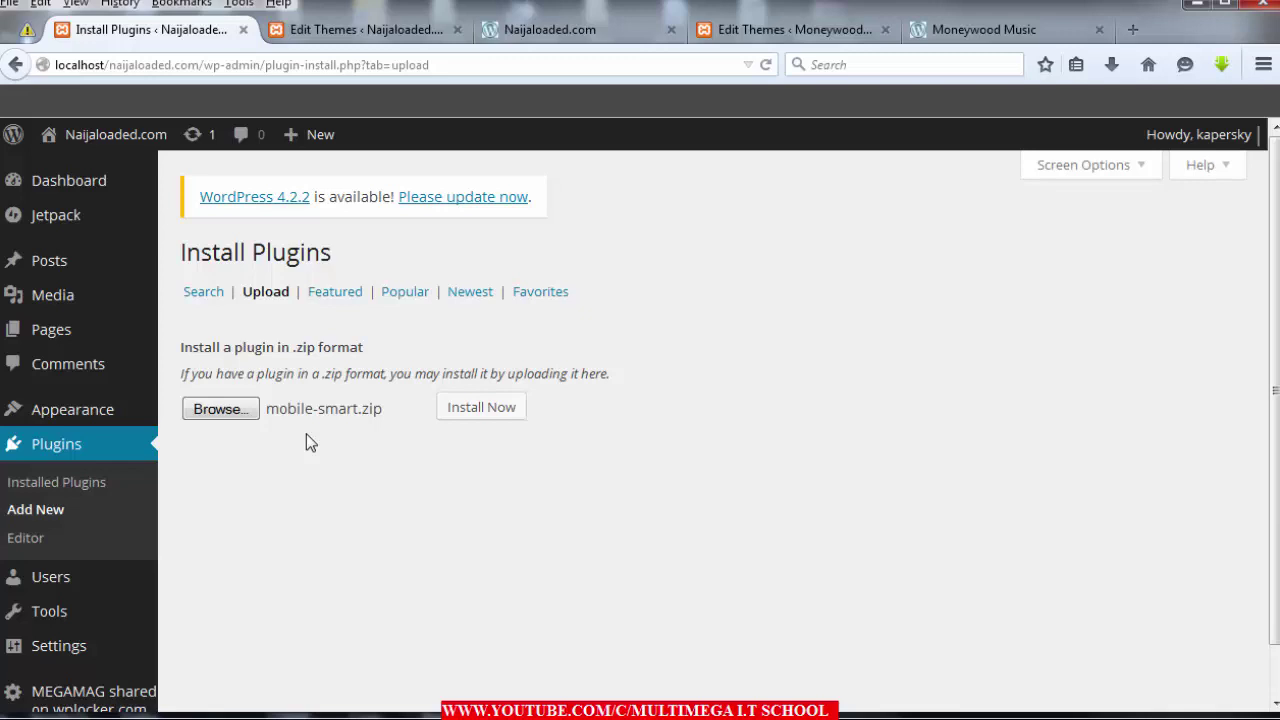
key("Return")
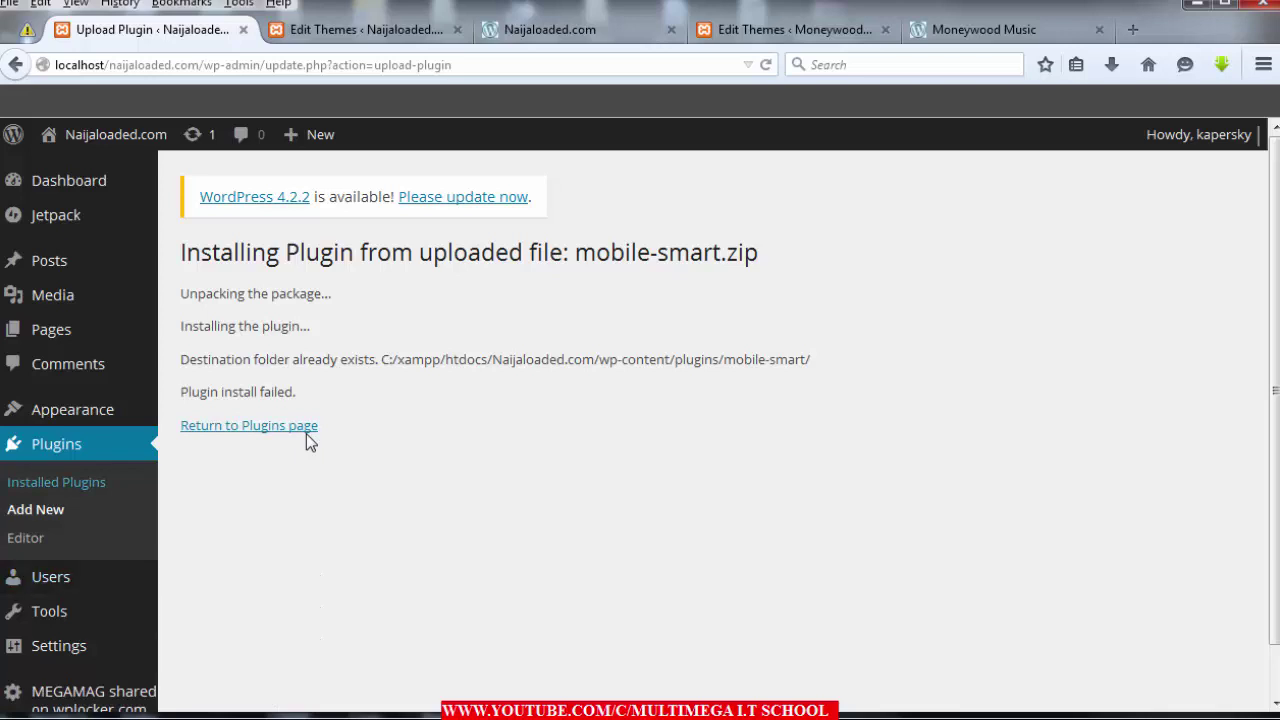
- On the Plugins list, confirm Mobile Smart v1.3.9 is already installed and active
left_click(307, 432)
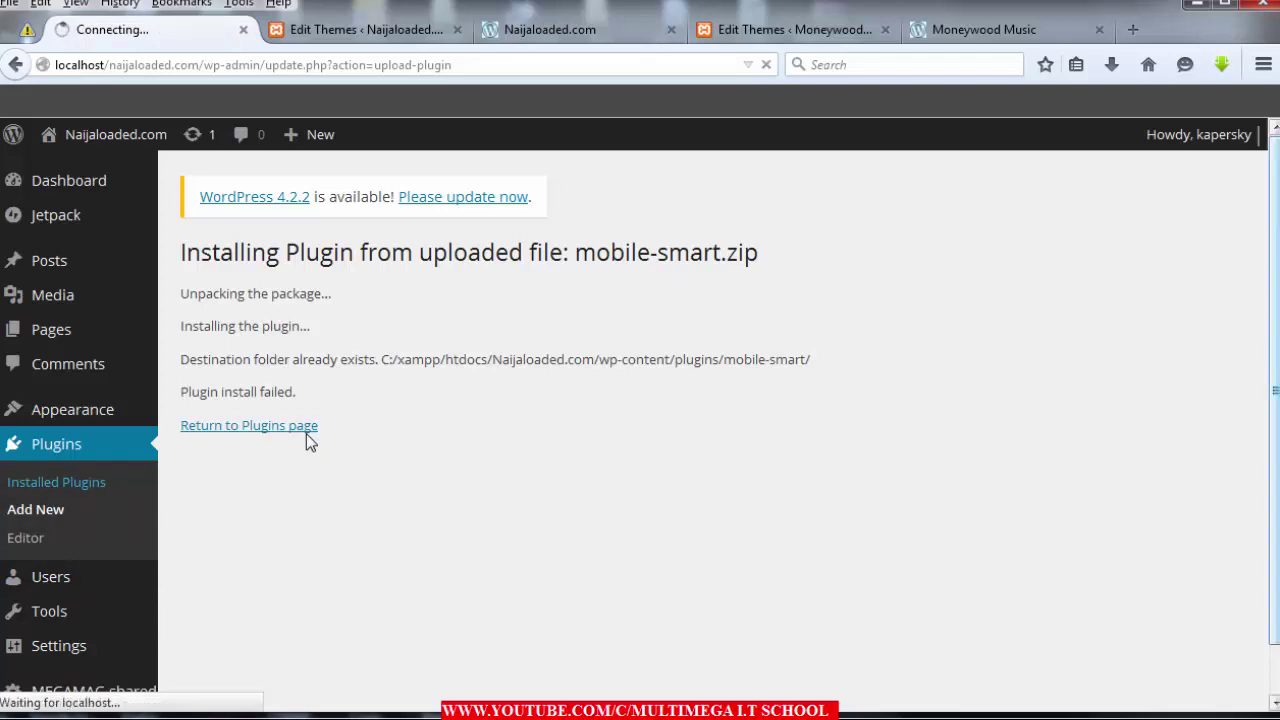
scroll(309, 441, "down", 2)
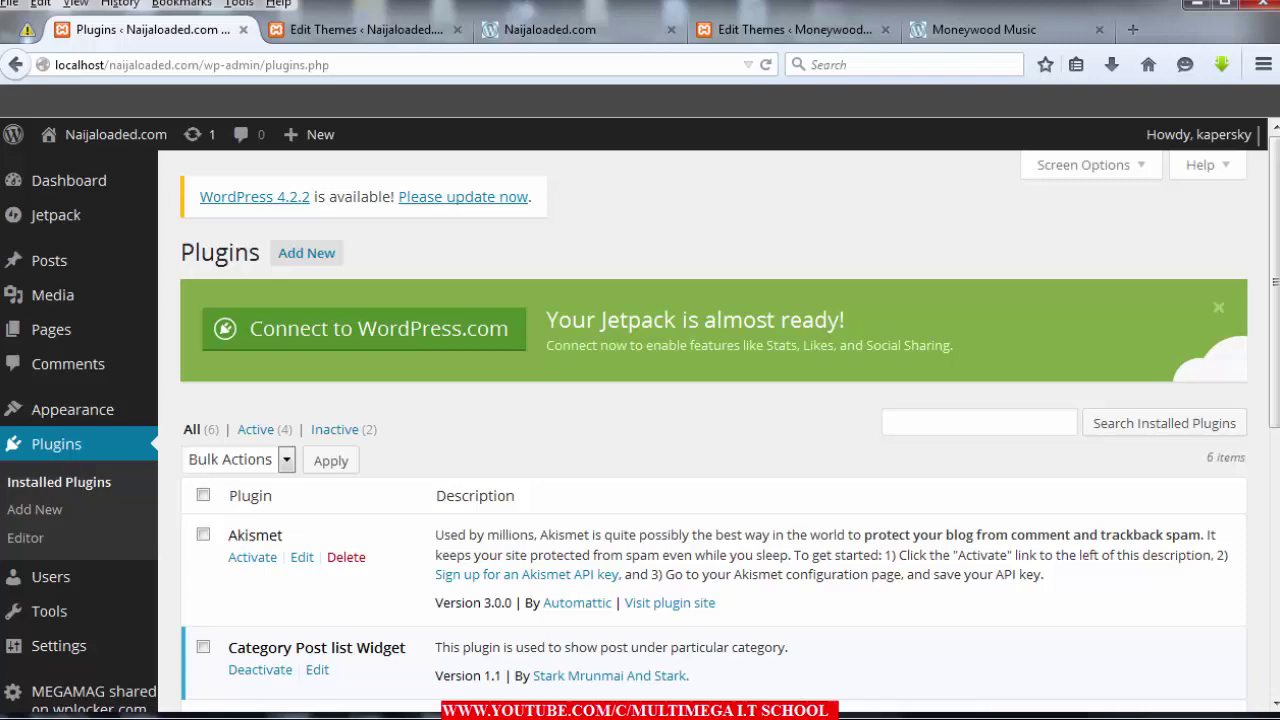
scroll(700, 430, "down", 5)
scroll(700, 430, "down", 3)
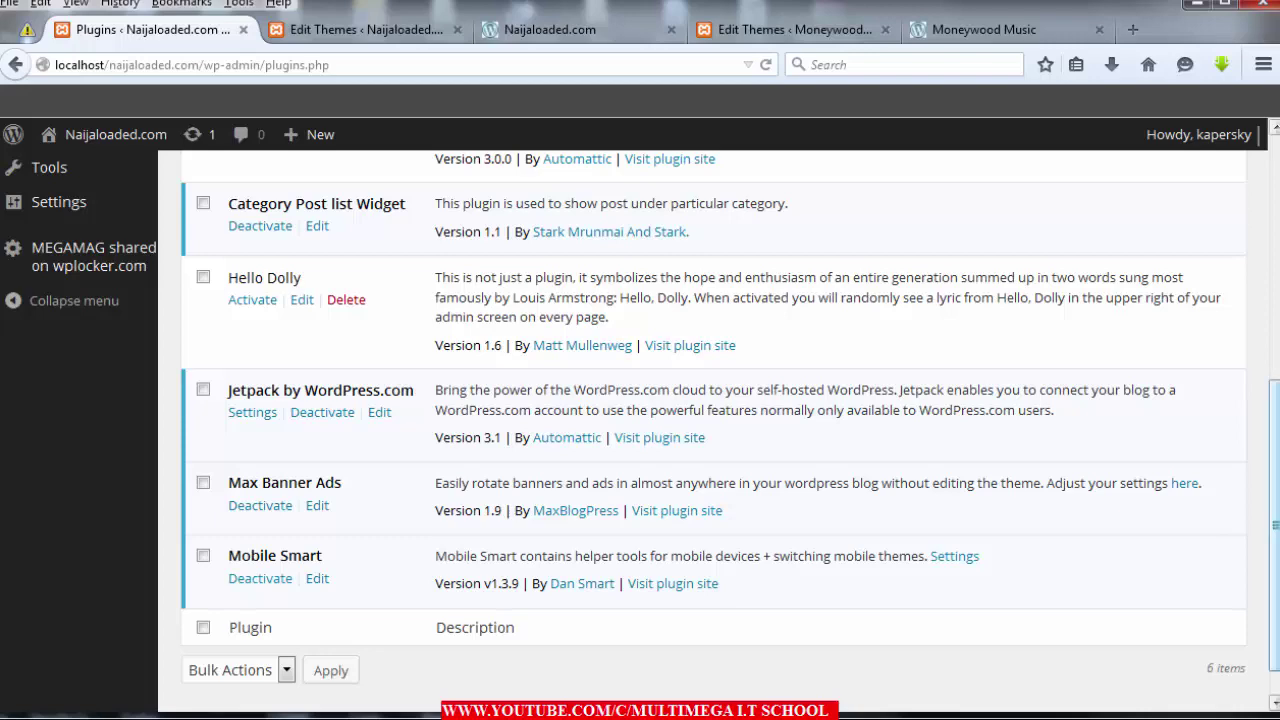
scroll(640, 430, "up", 3)
scroll(640, 430, "up", 1)
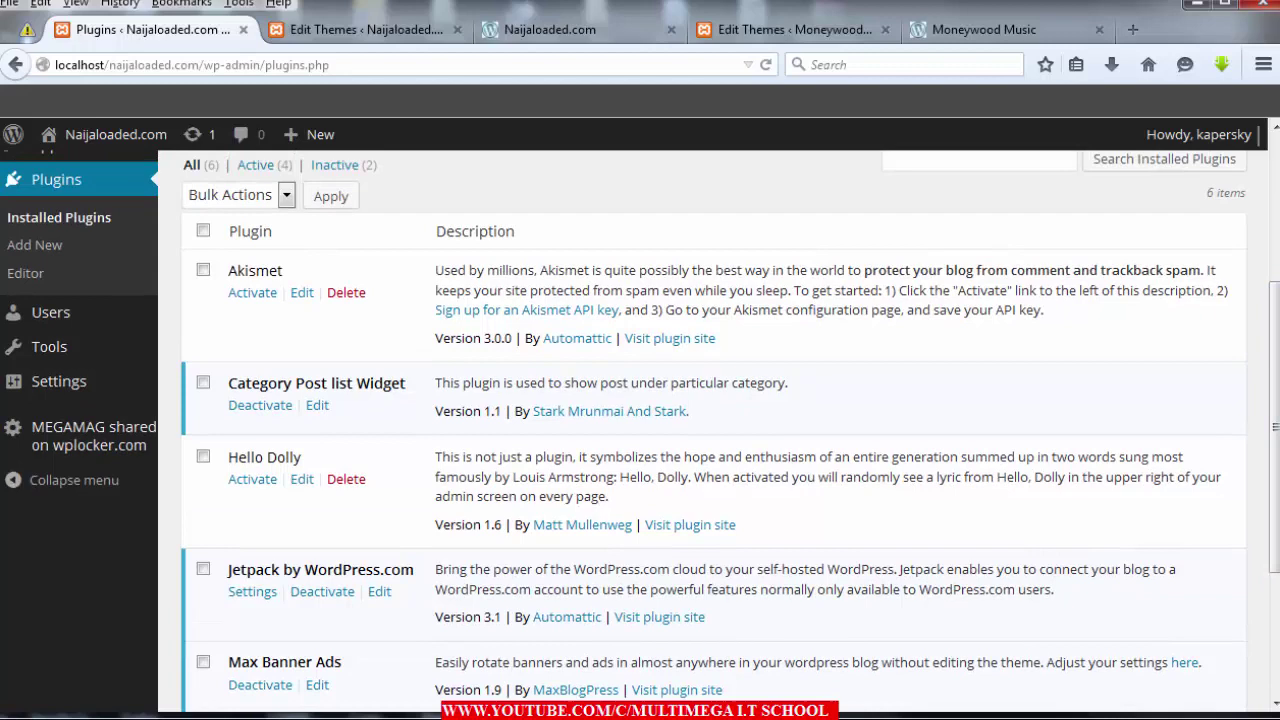
scroll(640, 430, "up", 3)
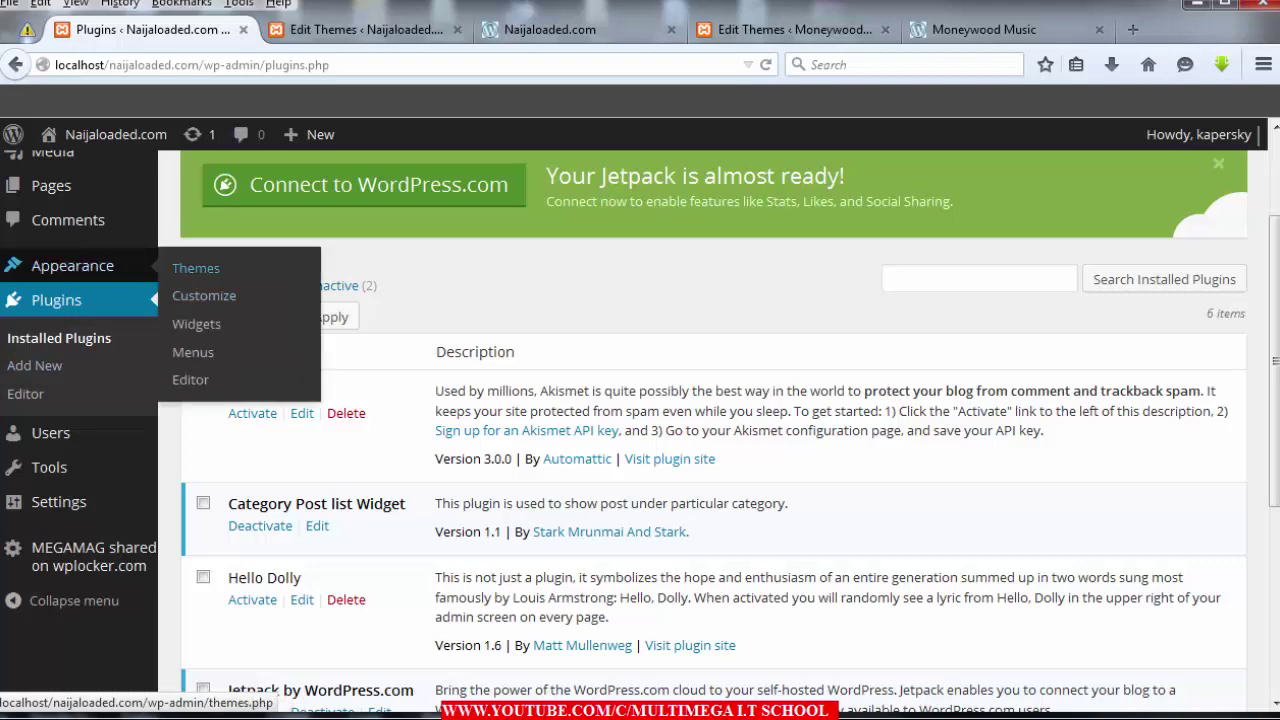
- Go to Appearance > Themes > Add New and reach the theme upload form
left_click(196, 268)
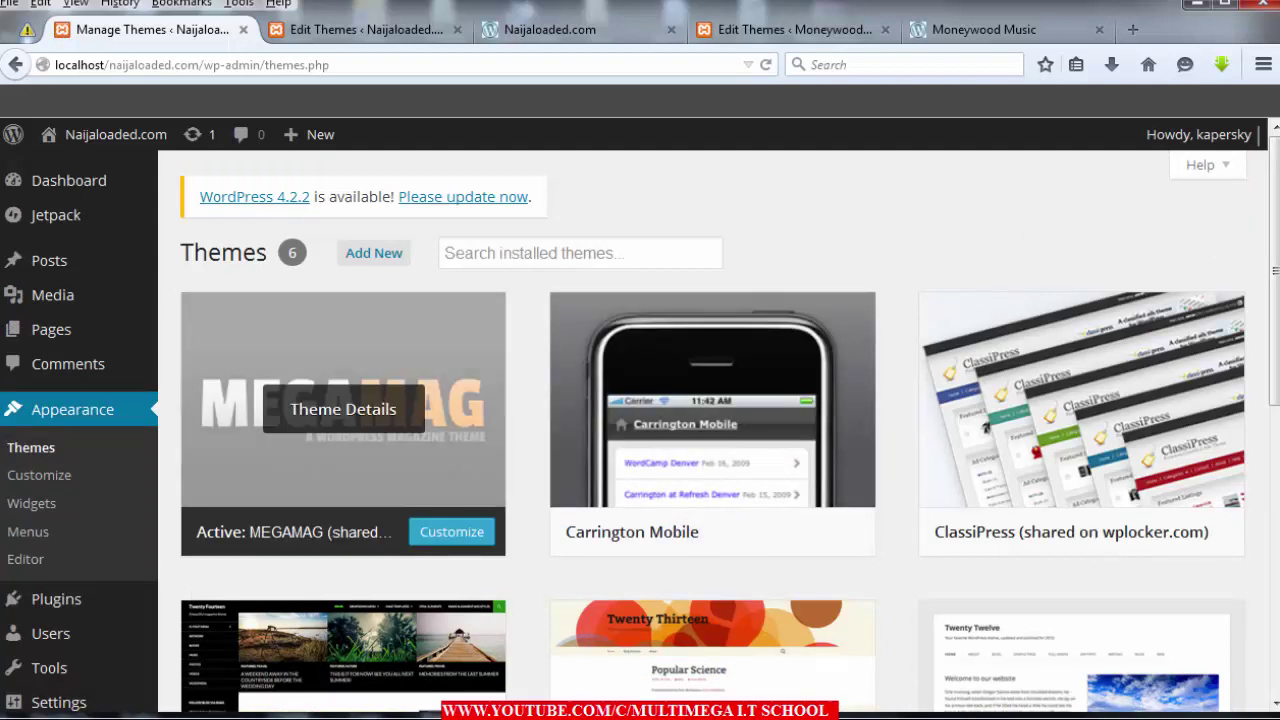
left_click(373, 252)
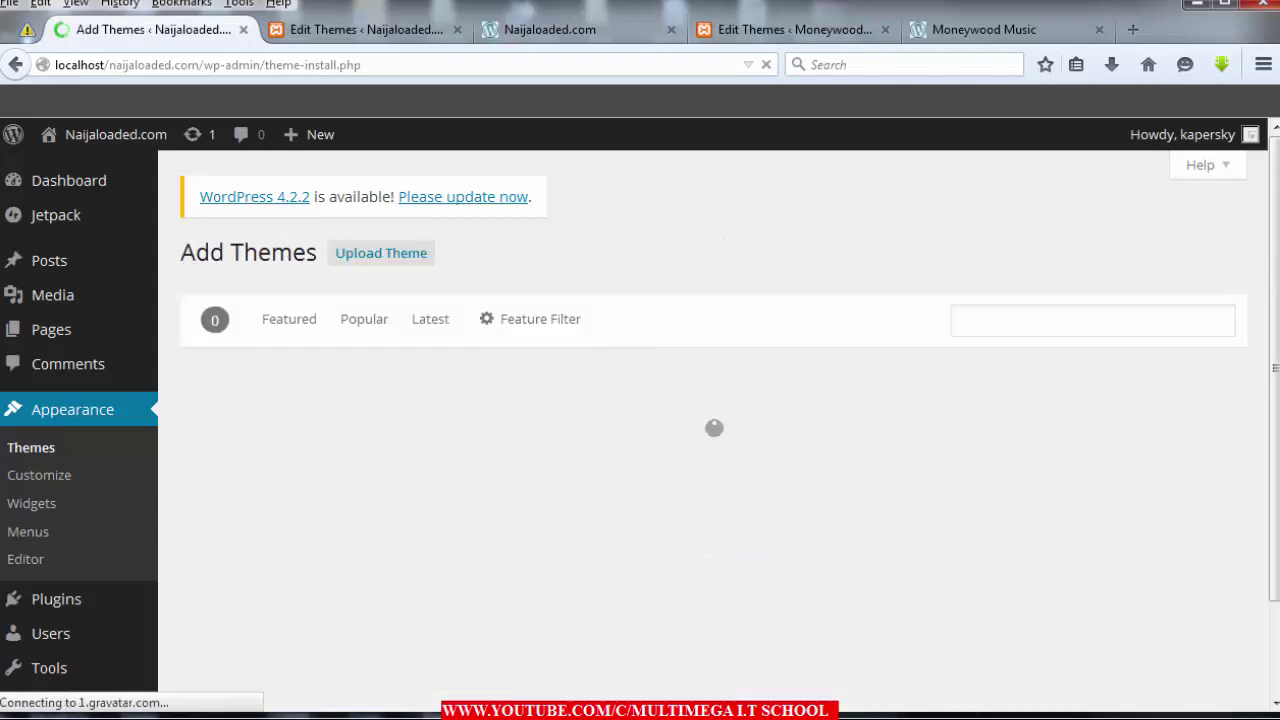
left_click(363, 252)
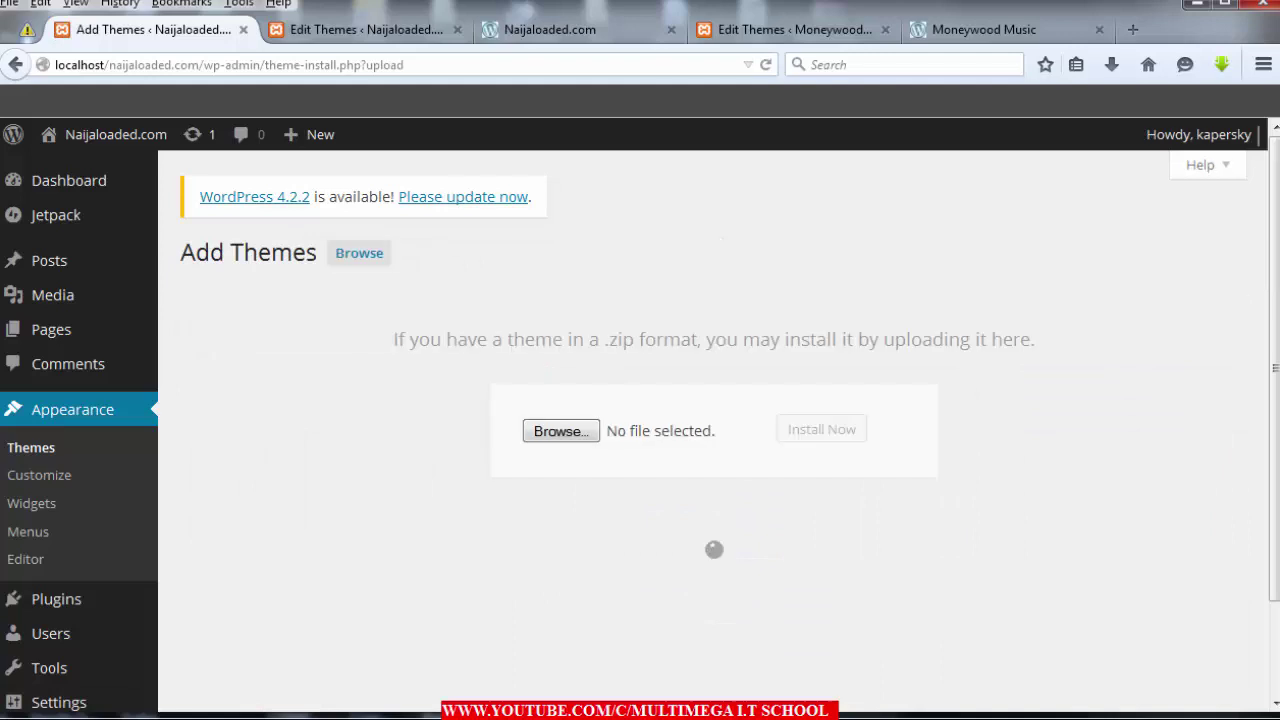
- Upload carrington-mobile.1.1.zip and install it; it fails because the theme folder exists
type("ca")
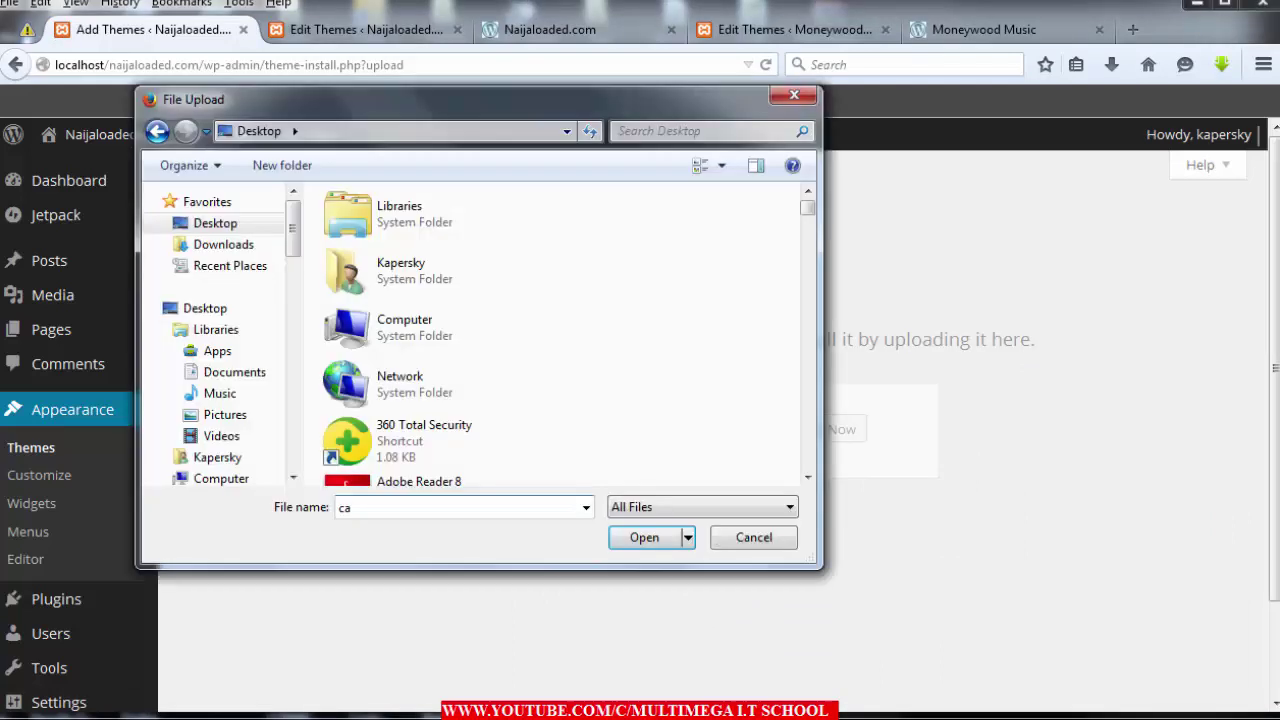
type("r")
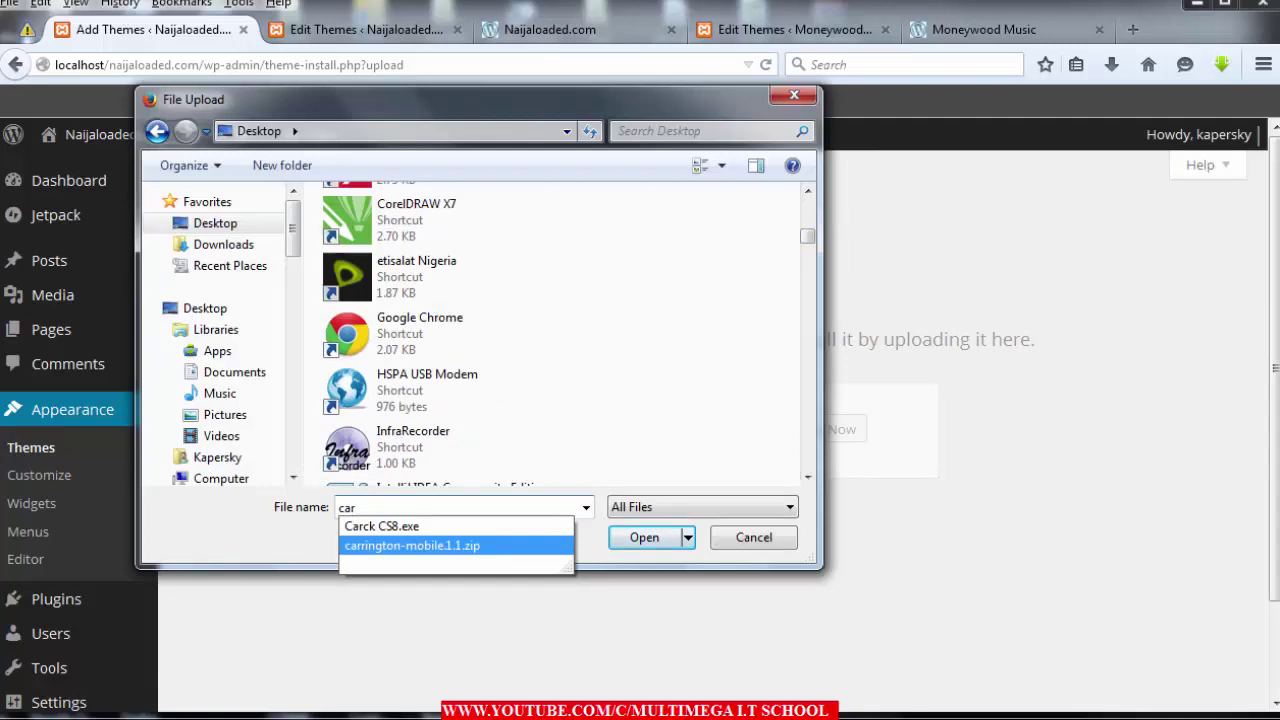
key("Return")
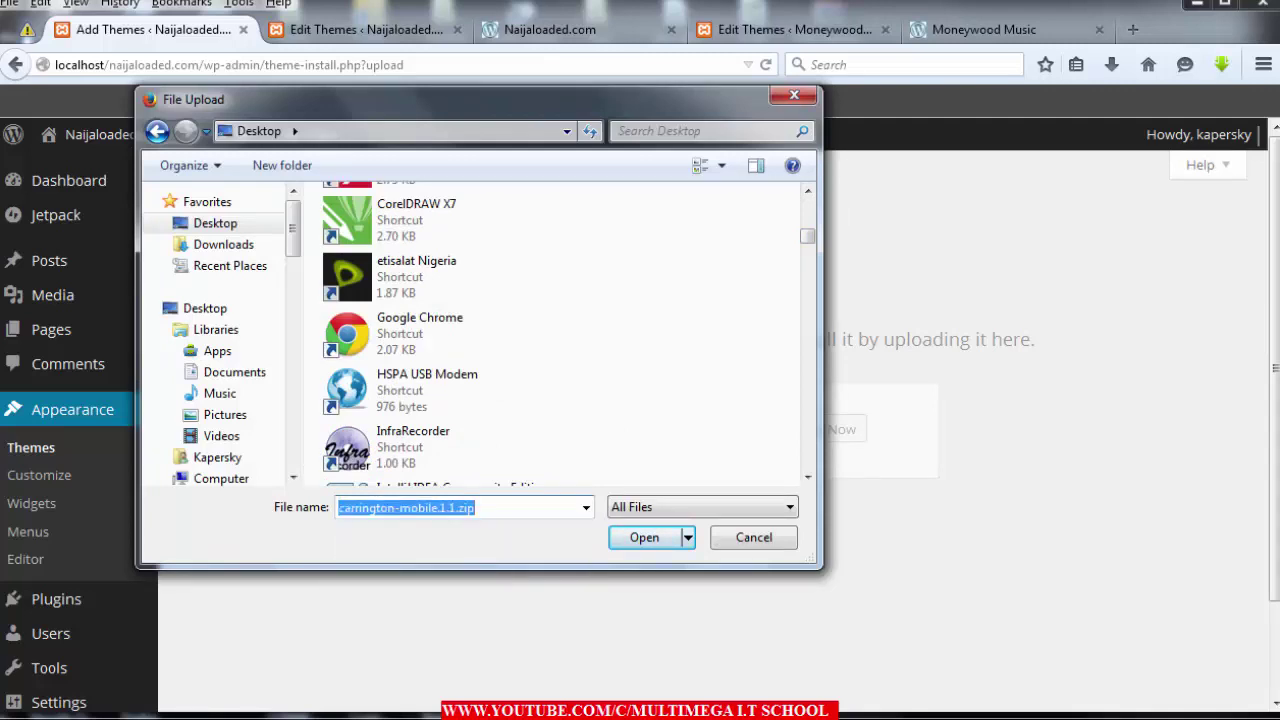
key("Return")
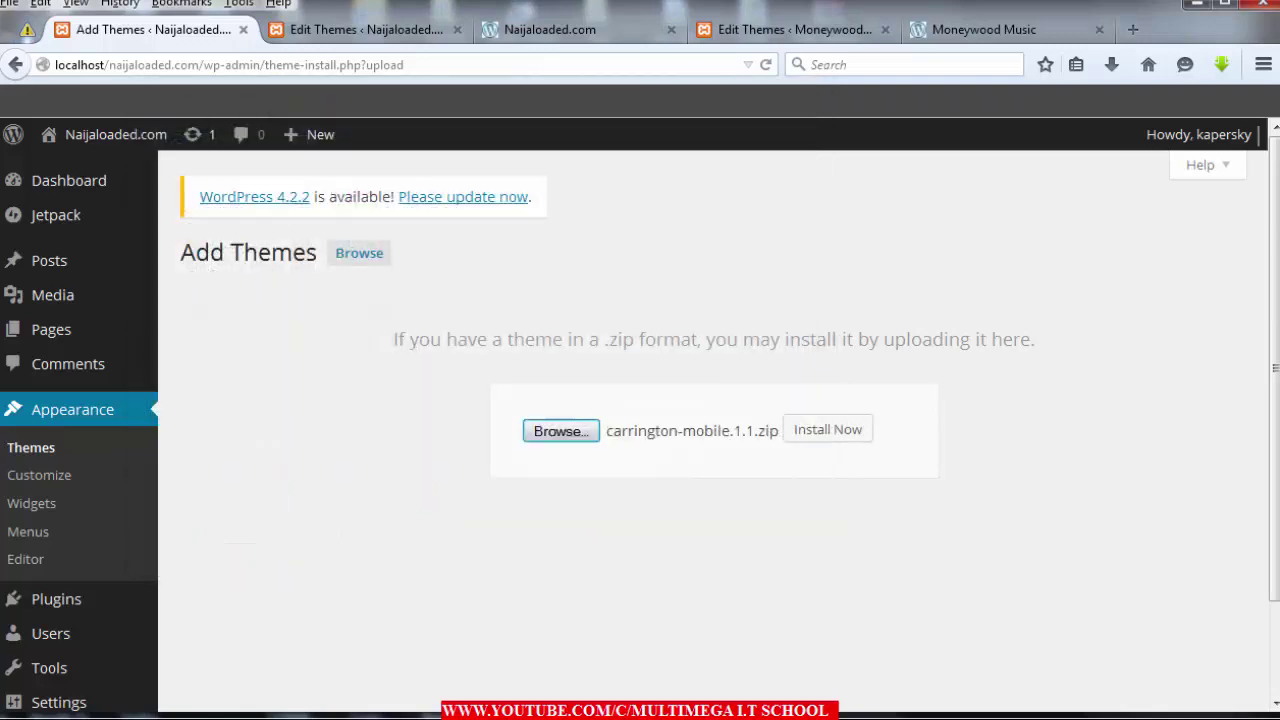
key("Tab")
key("Return")
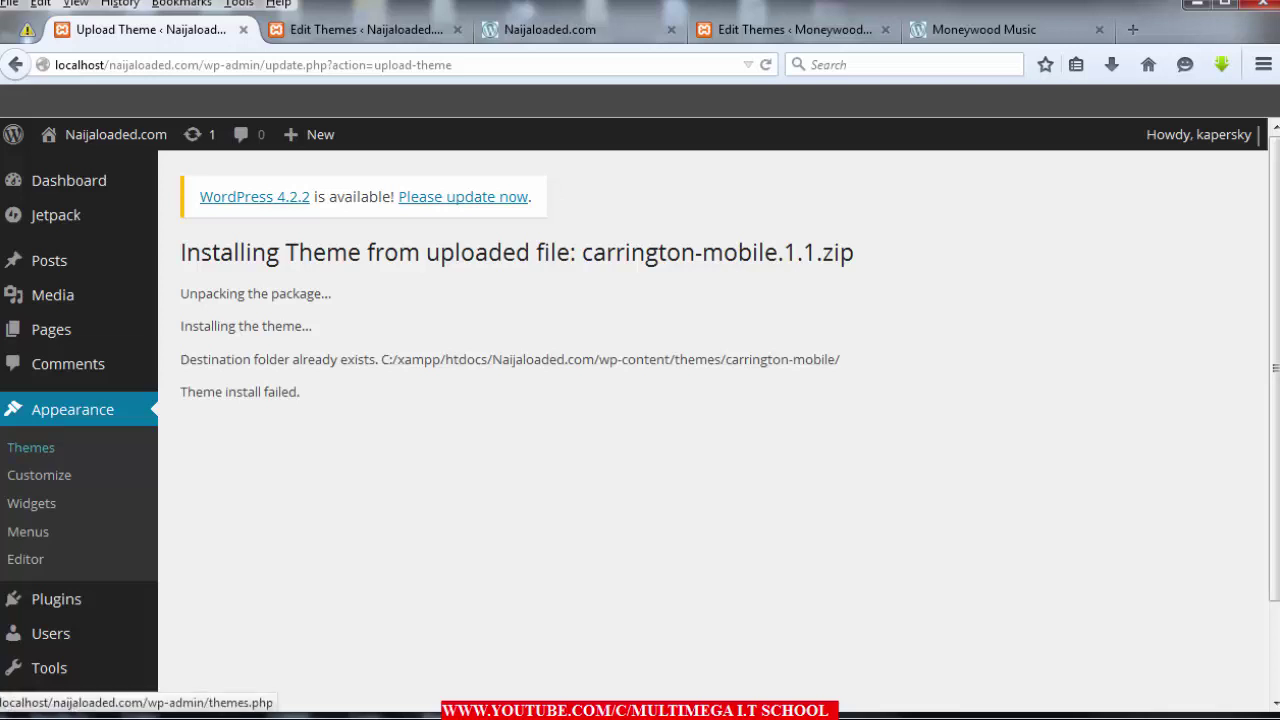
- From the installed themes list, launch a Live Preview of Carrington Mobile
left_click(31, 447)
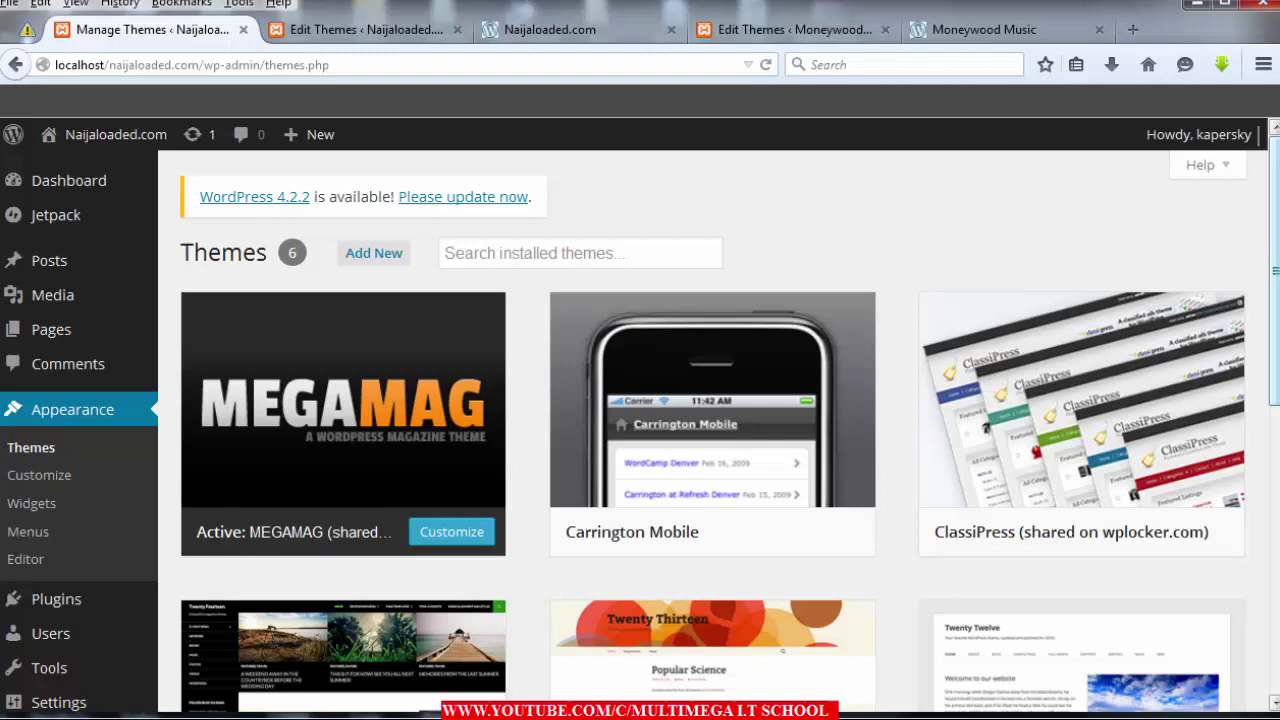
scroll(831, 560, "down", 2)
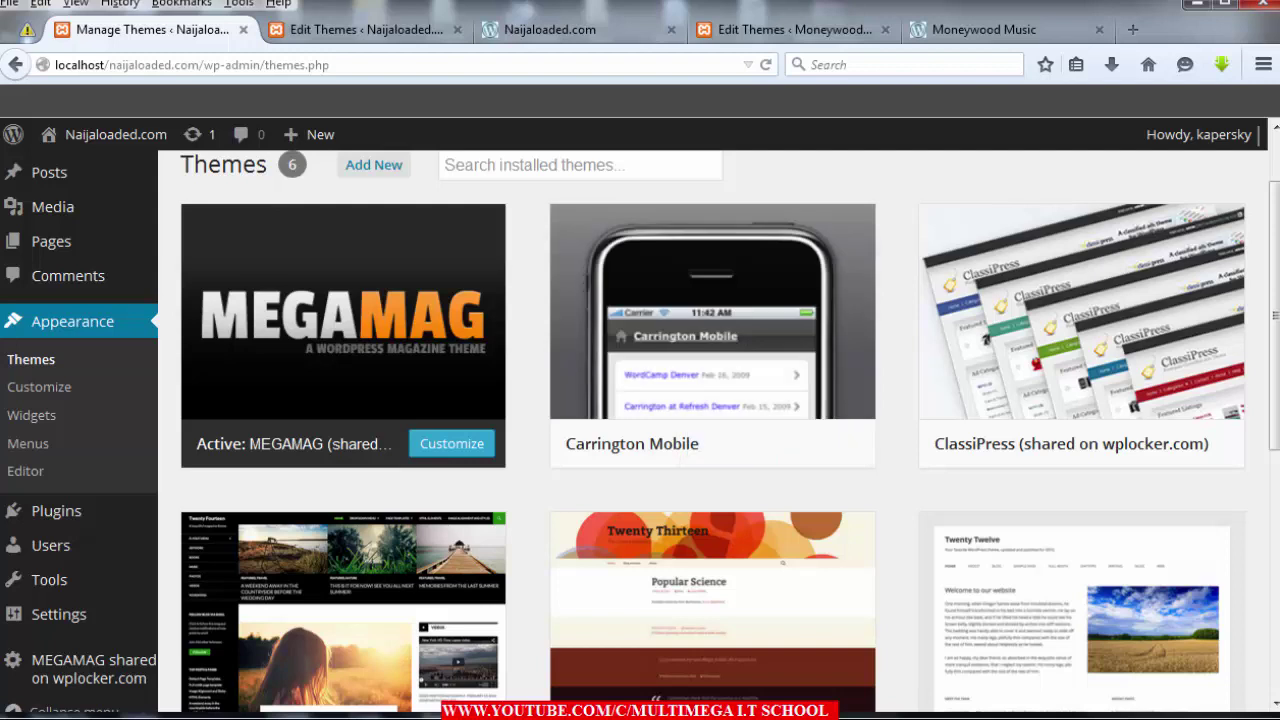
left_click(816, 443)
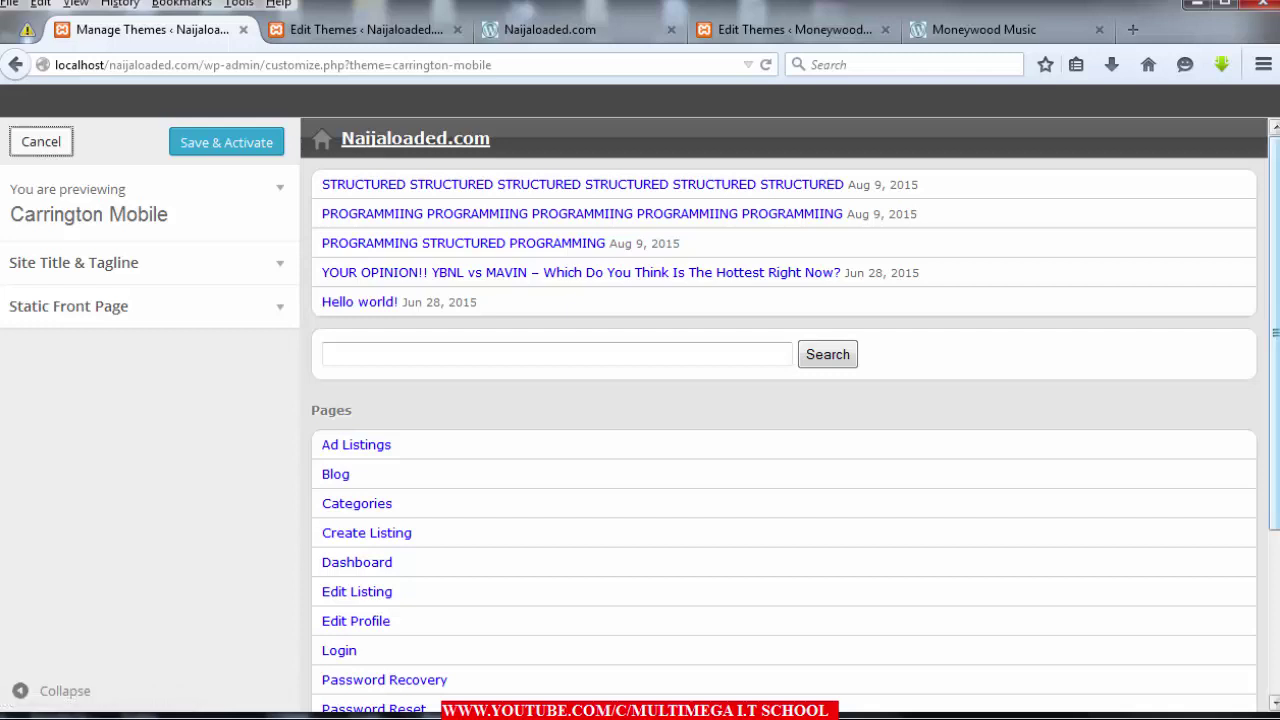
- Scroll through the Carrington Mobile preview's recent posts, search and pages list
scroll(340, 474, "down", 3)
scroll(780, 400, "down", 1)
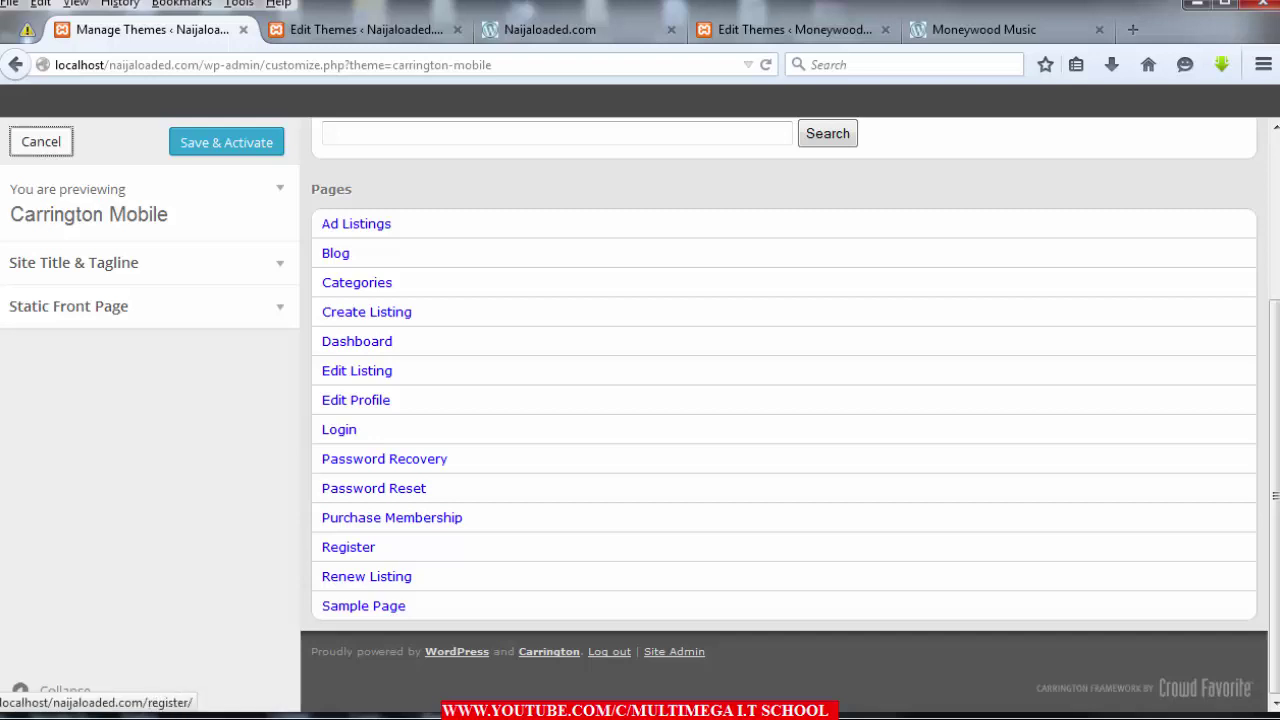
double_click(331, 189)
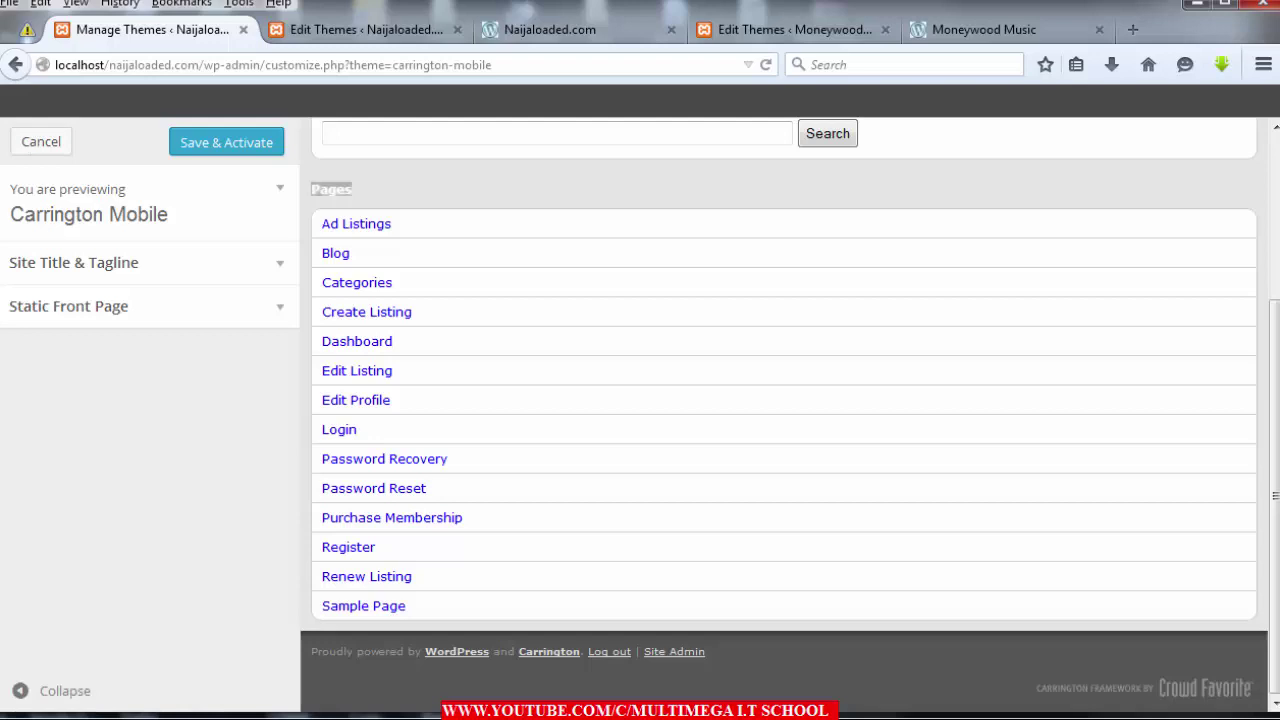
left_click(331, 189)
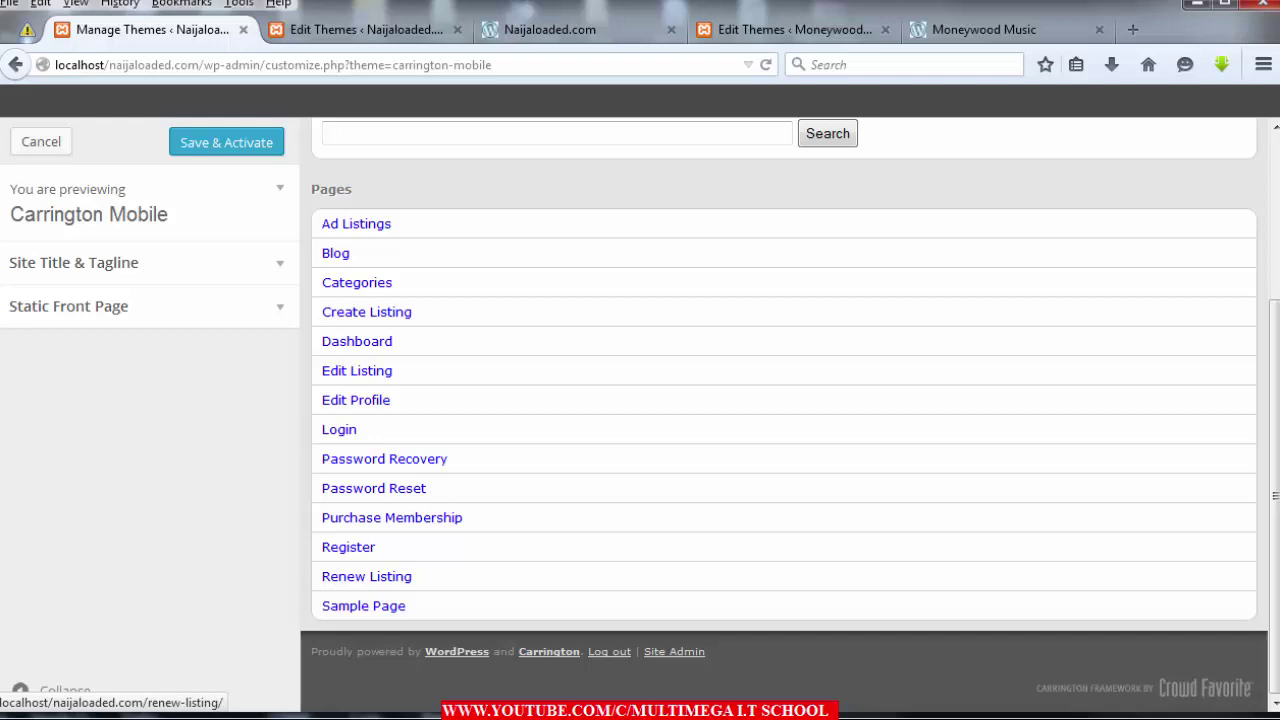
scroll(790, 414, "up", 2)
scroll(790, 414, "up", 1)
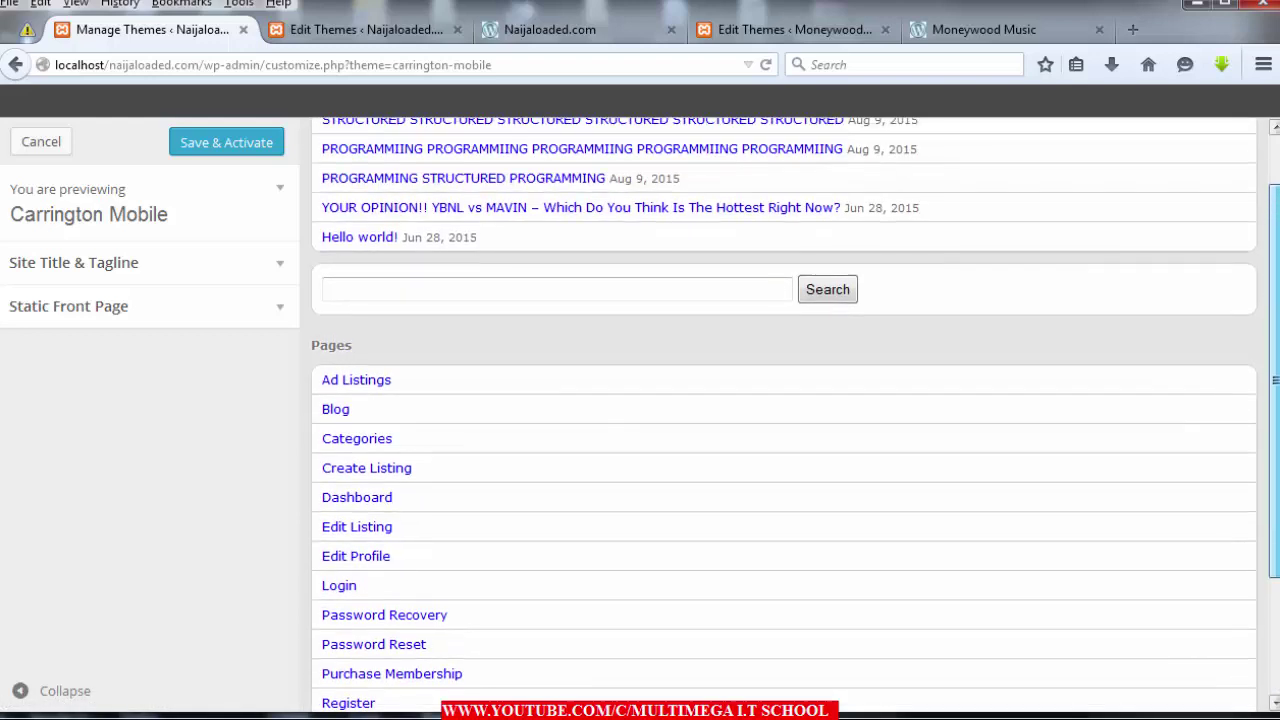
scroll(790, 414, "up", 1)
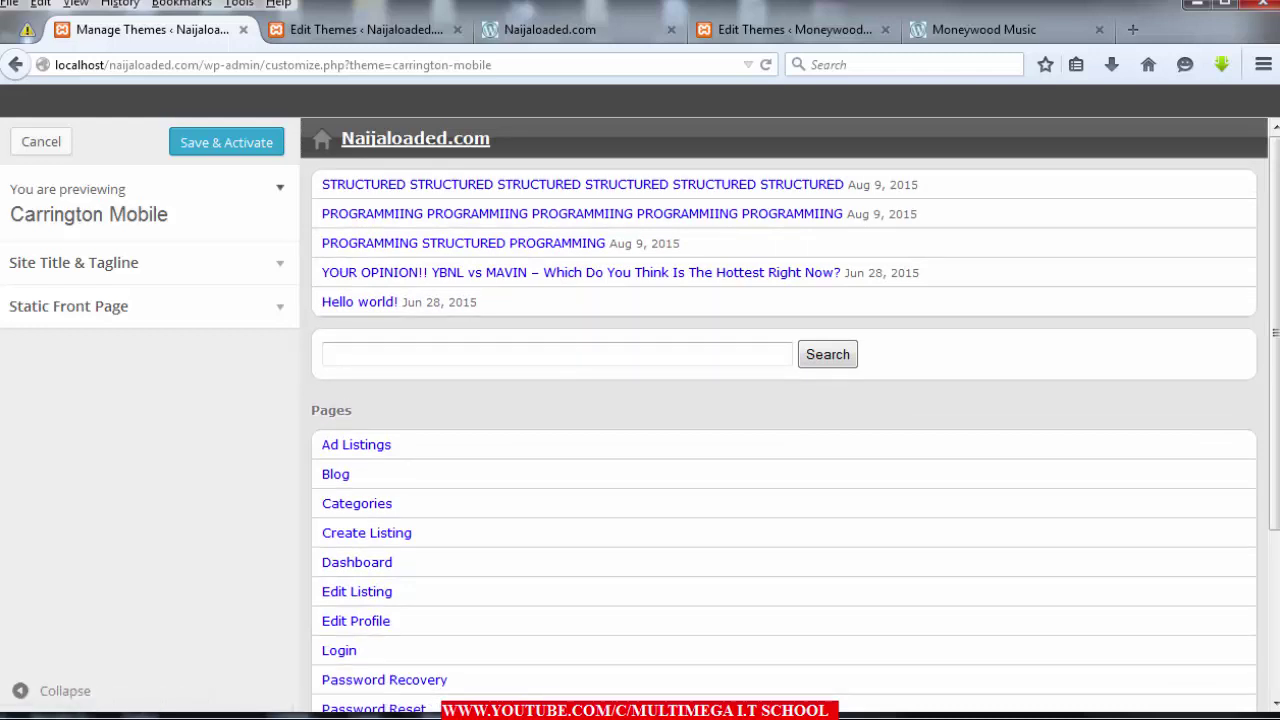
left_click(145, 200)
left_click(145, 200)
left_click(74, 262)
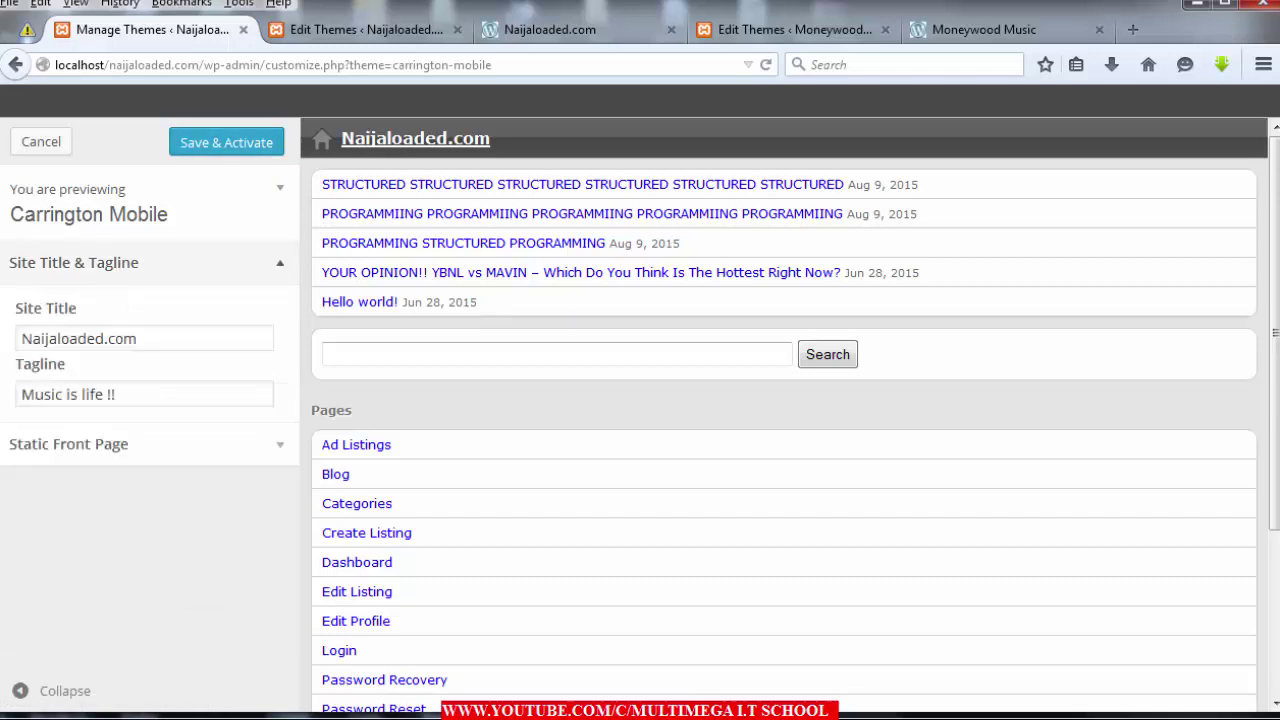
left_click(68, 444)
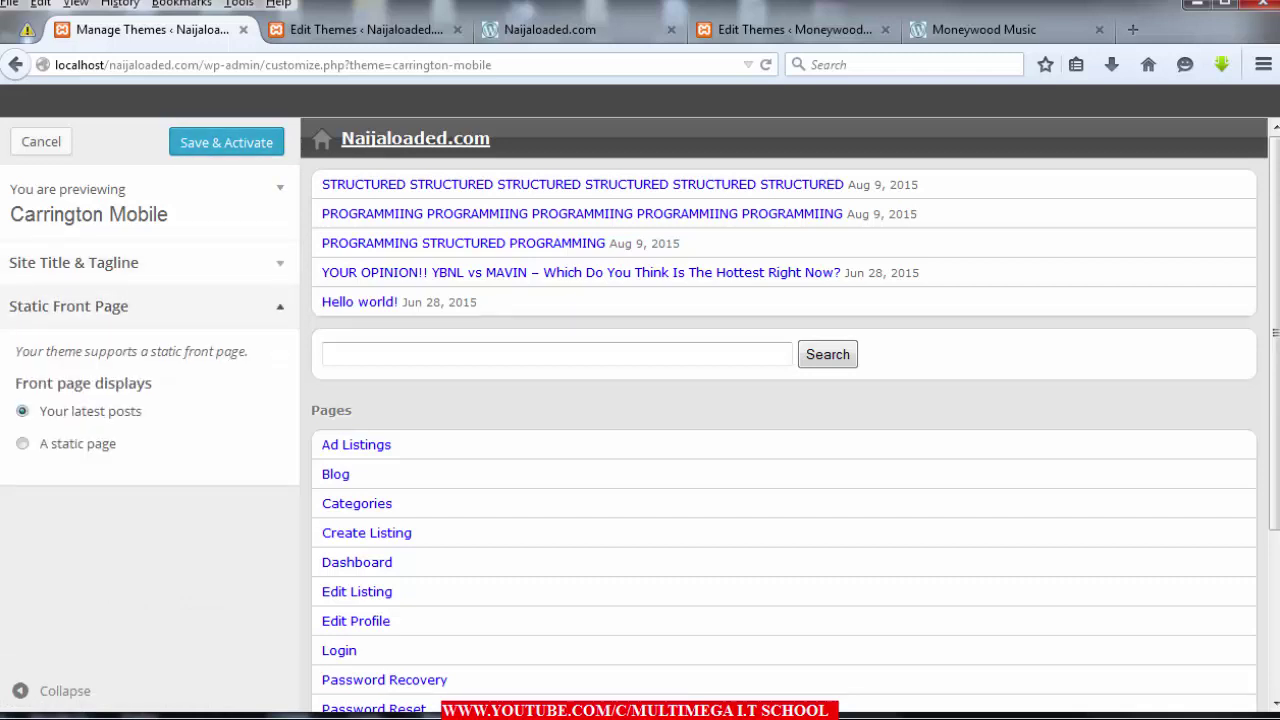
left_click(68, 306)
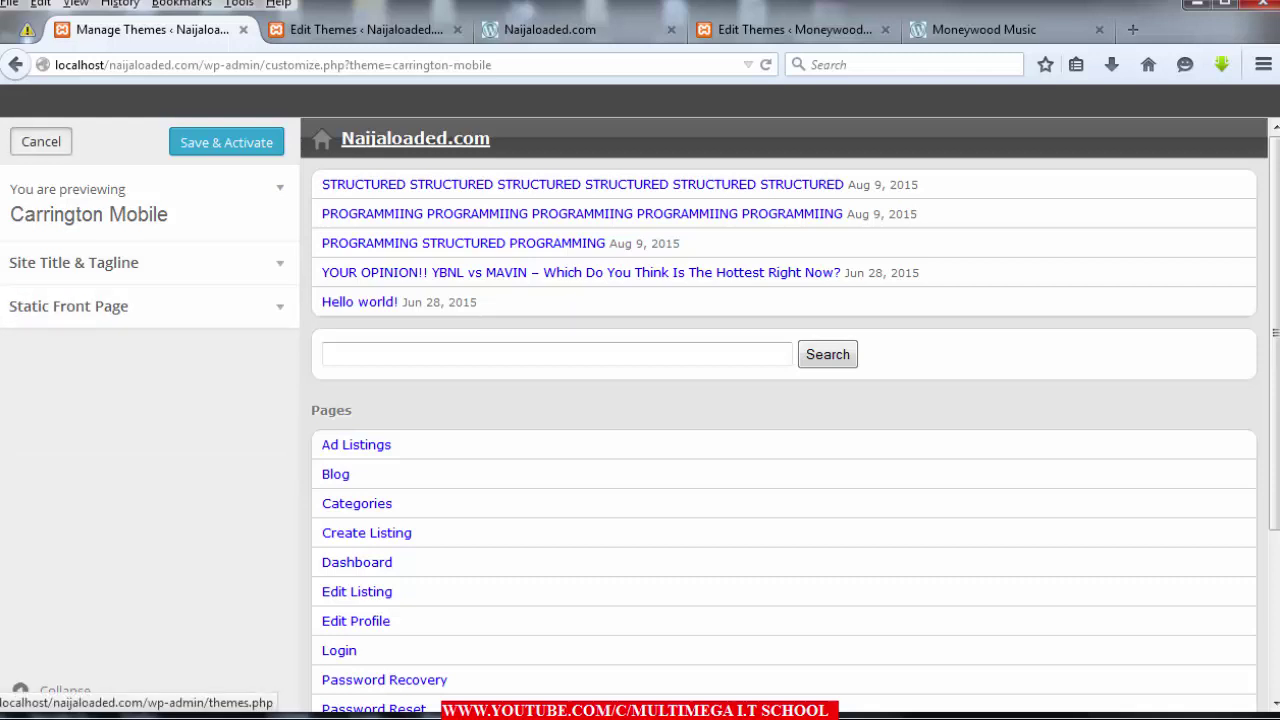
- Close the Customizer without activating the theme and open Settings > Mobile Smart
left_click(41, 141)
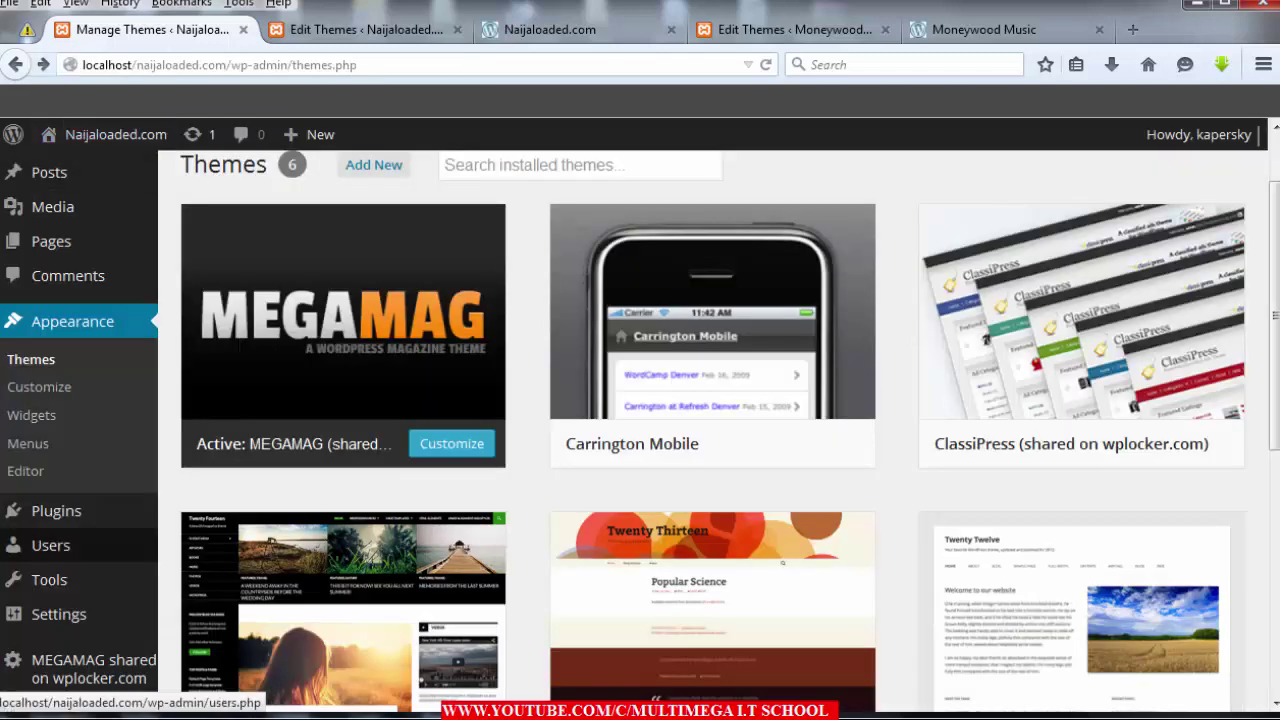
scroll(60, 600, "down", 3)
scroll(100, 350, "down", 1)
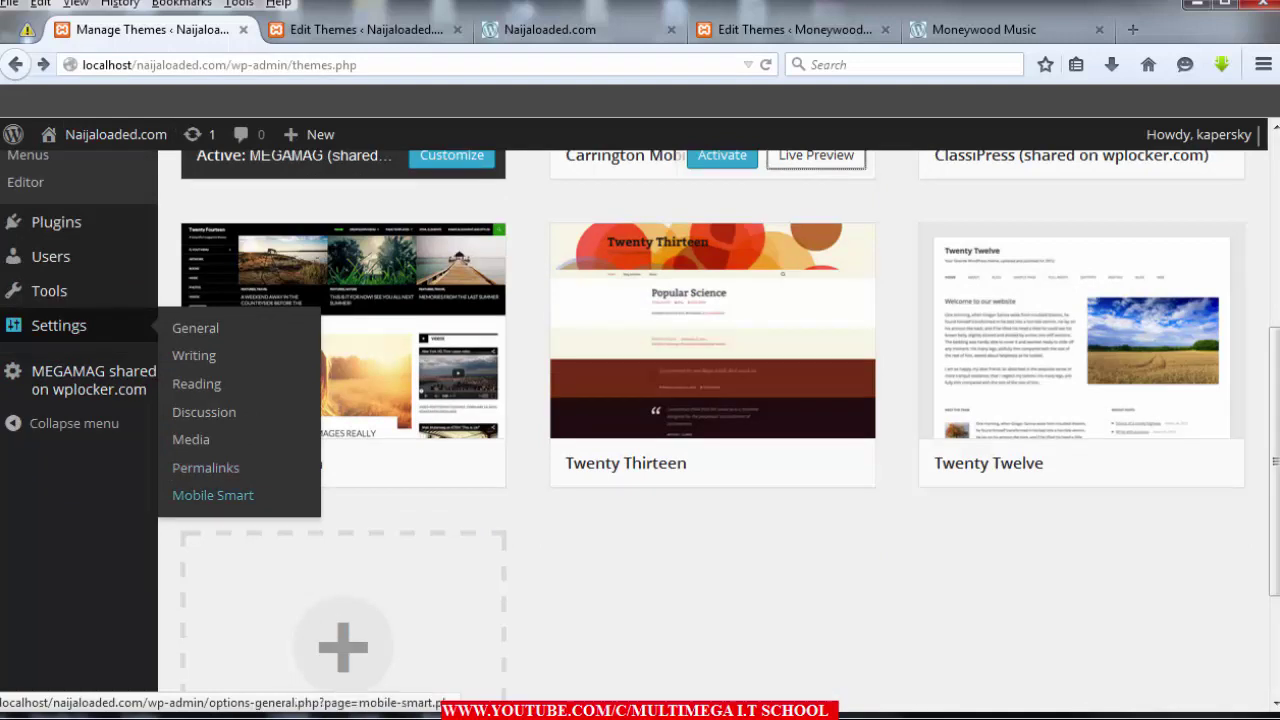
left_click(212, 495)
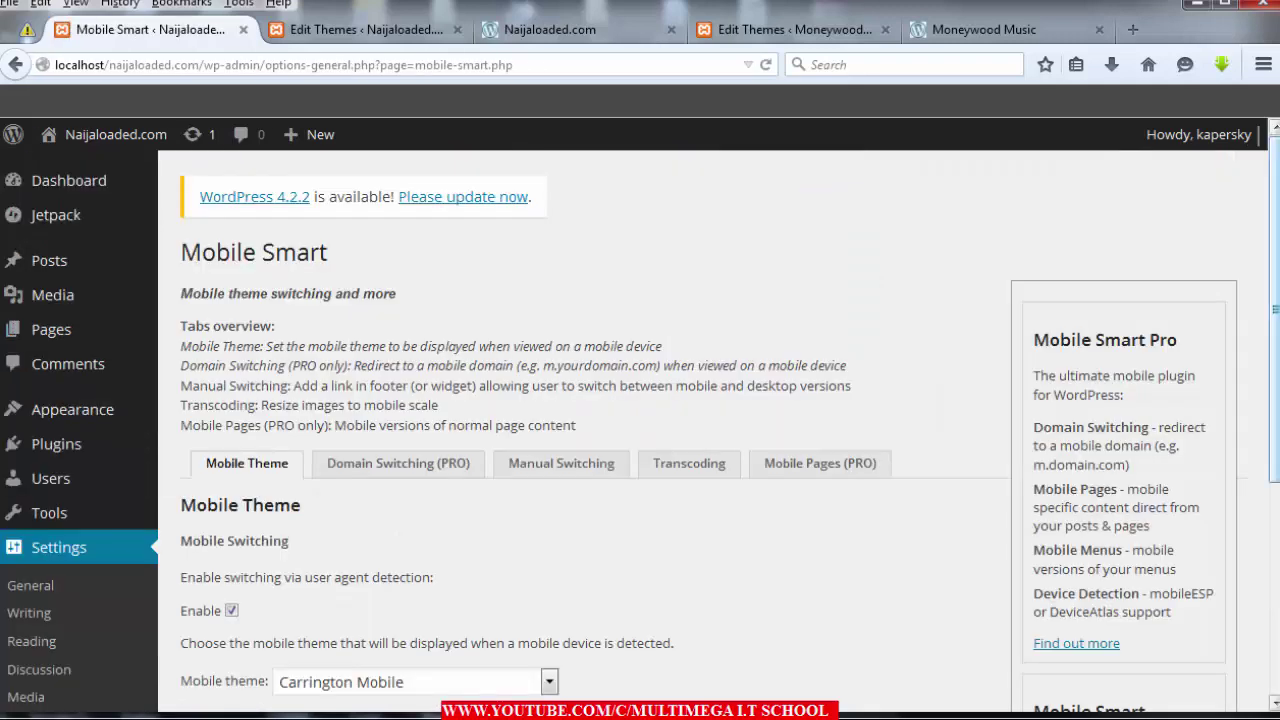
- Keep Carrington Mobile in the Mobile theme dropdown, then view the Transcoding settings
scroll(640, 424, "down", 2)
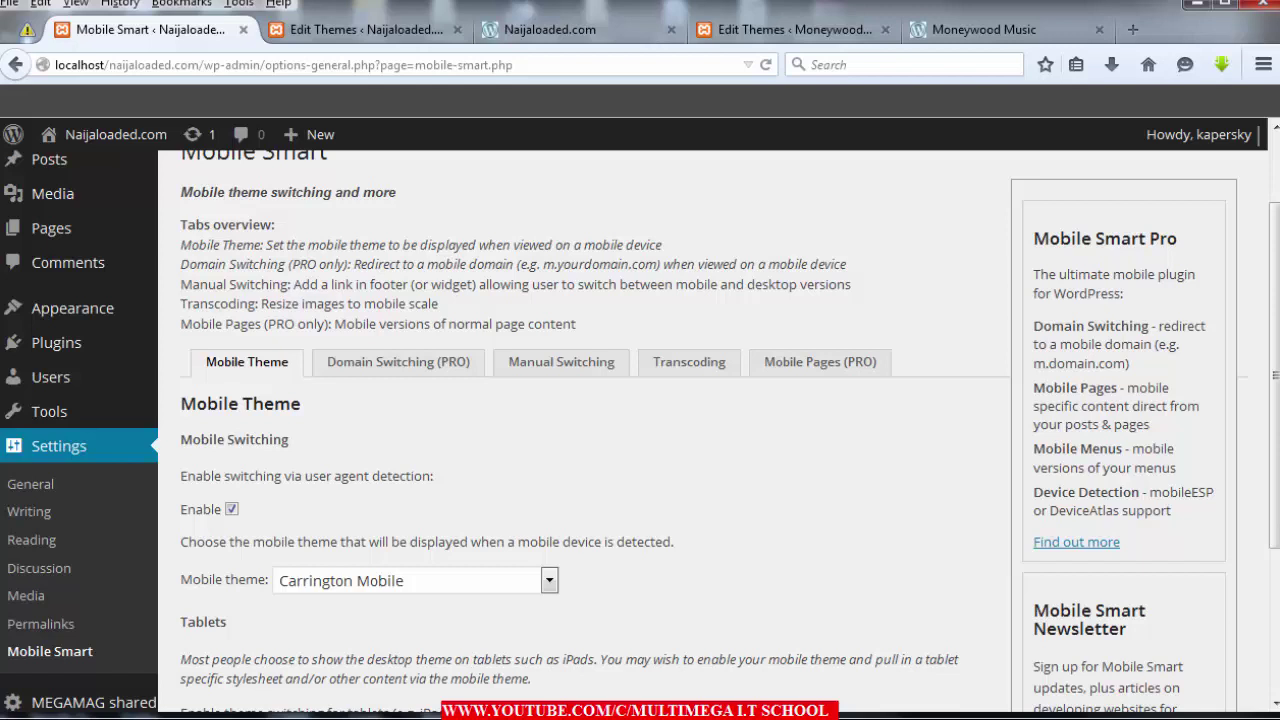
scroll(640, 430, "down", 2)
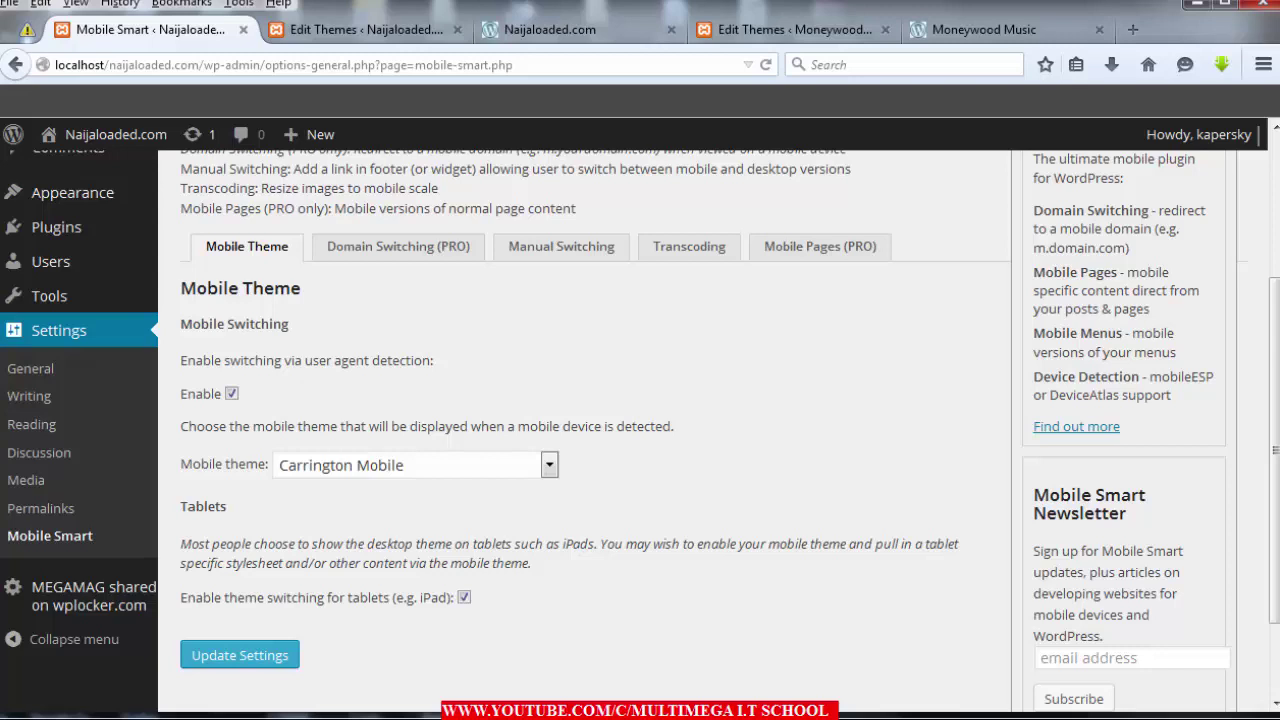
left_click(410, 465)
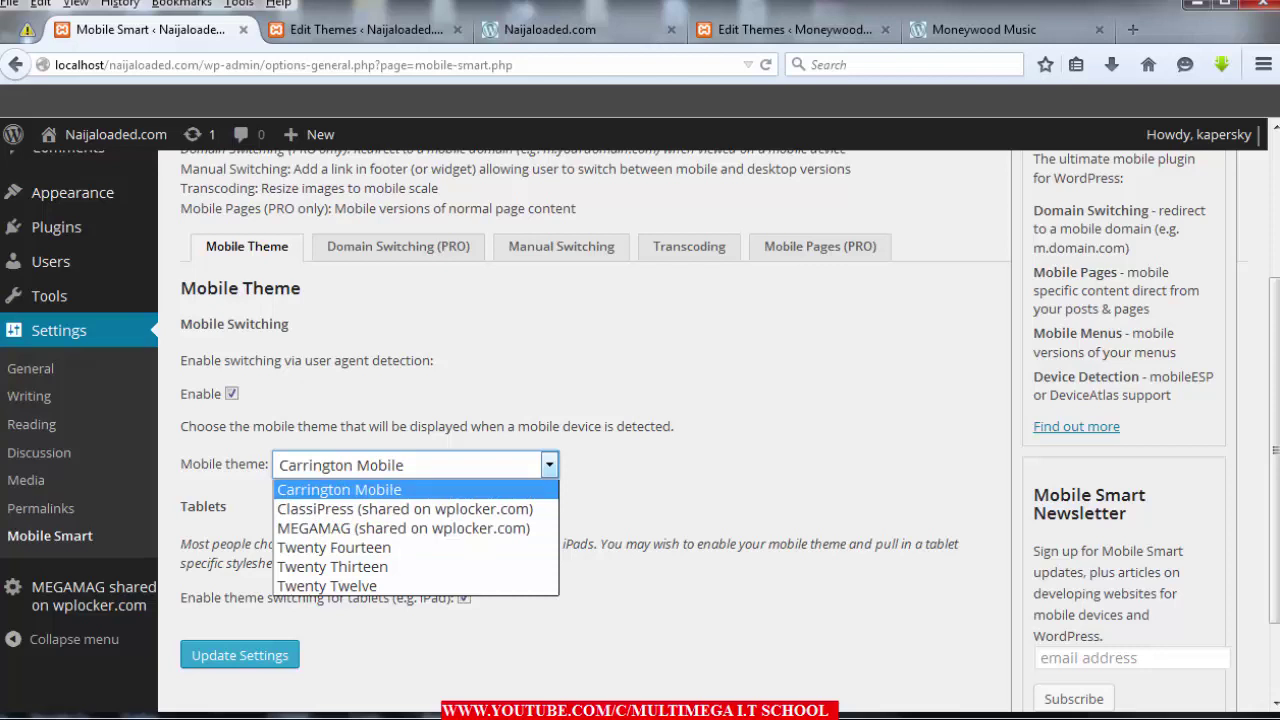
key("Return")
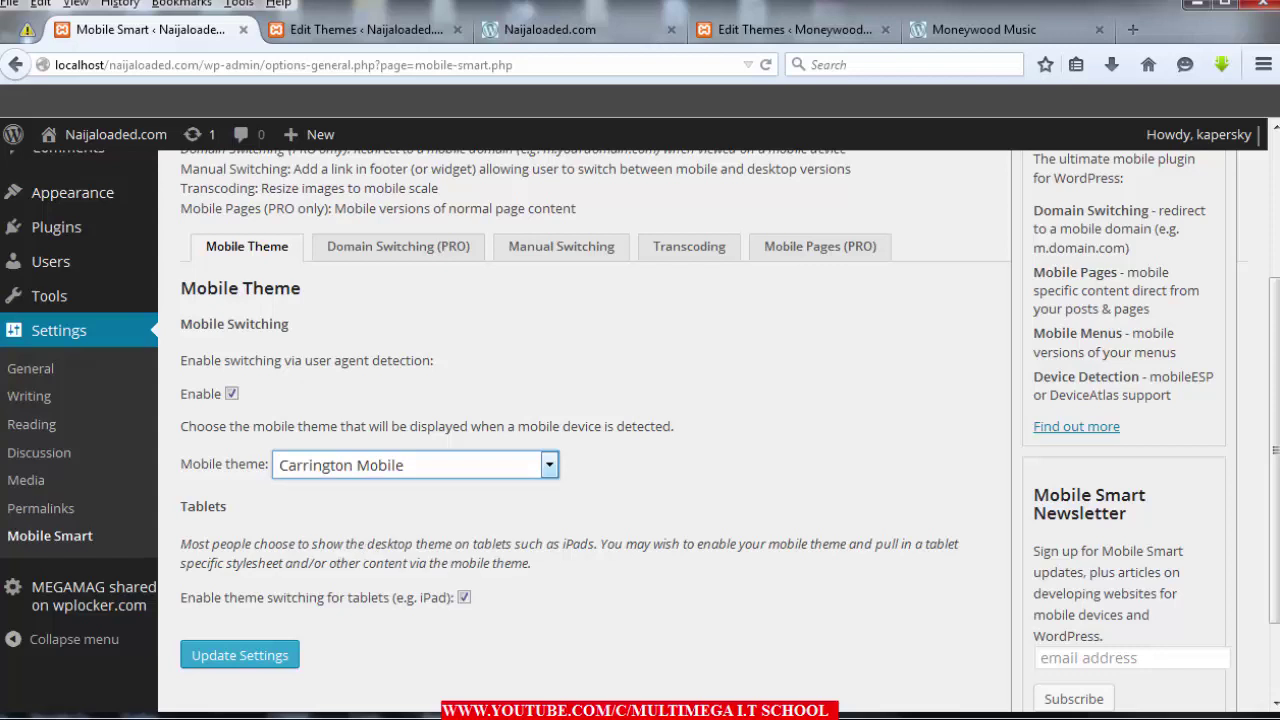
left_click(689, 246)
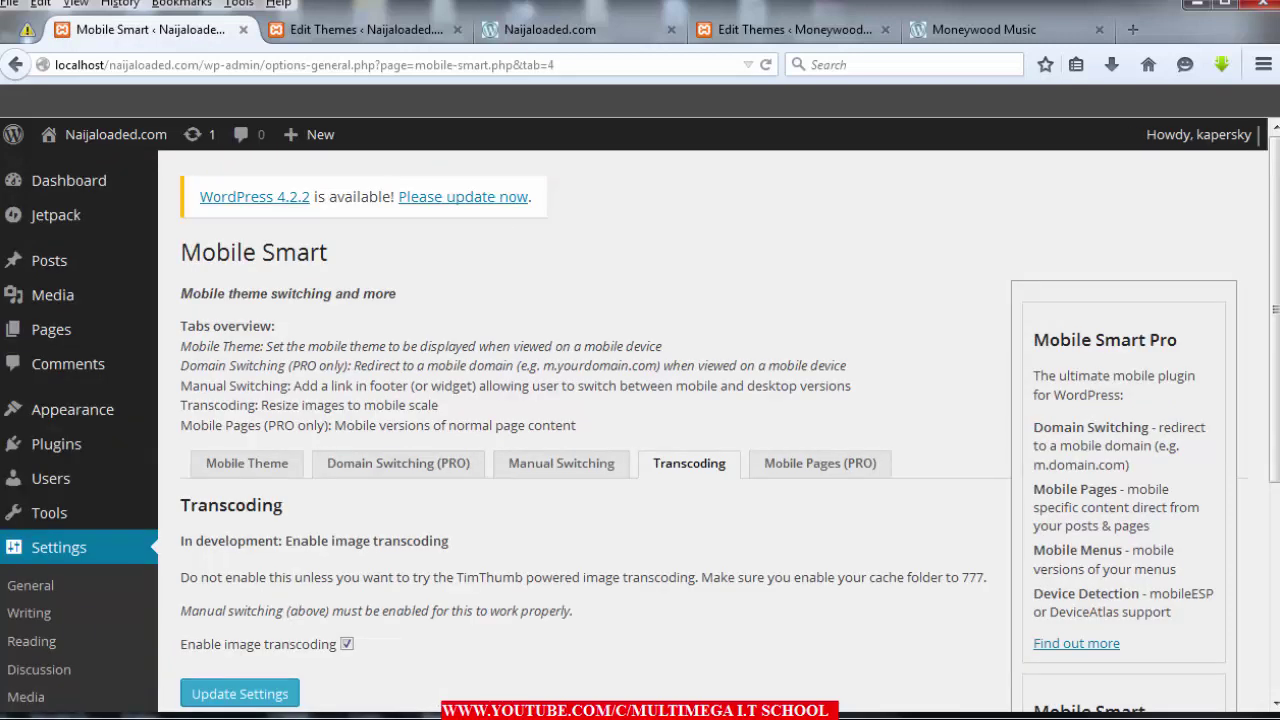
- Review the Manual Switching options, leave them off, and return to the Mobile Theme tab
scroll(640, 420, "down", 3)
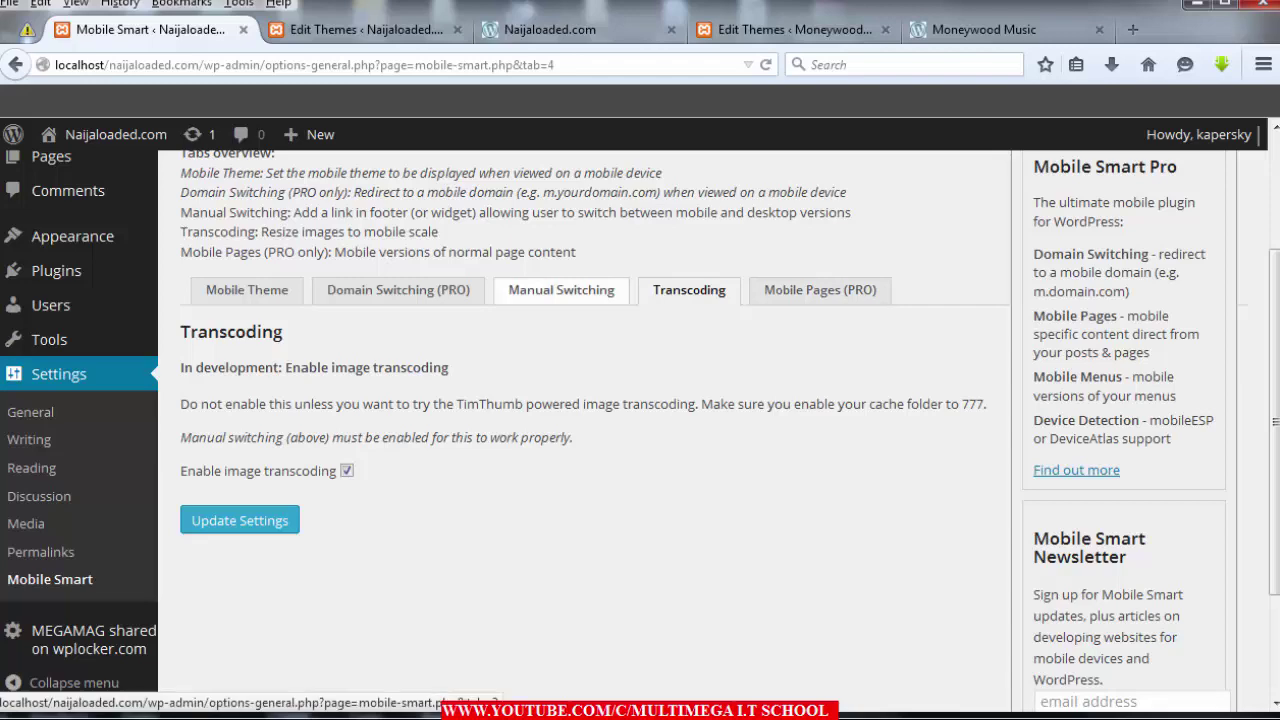
left_click(561, 289)
scroll(561, 289, "down", 1)
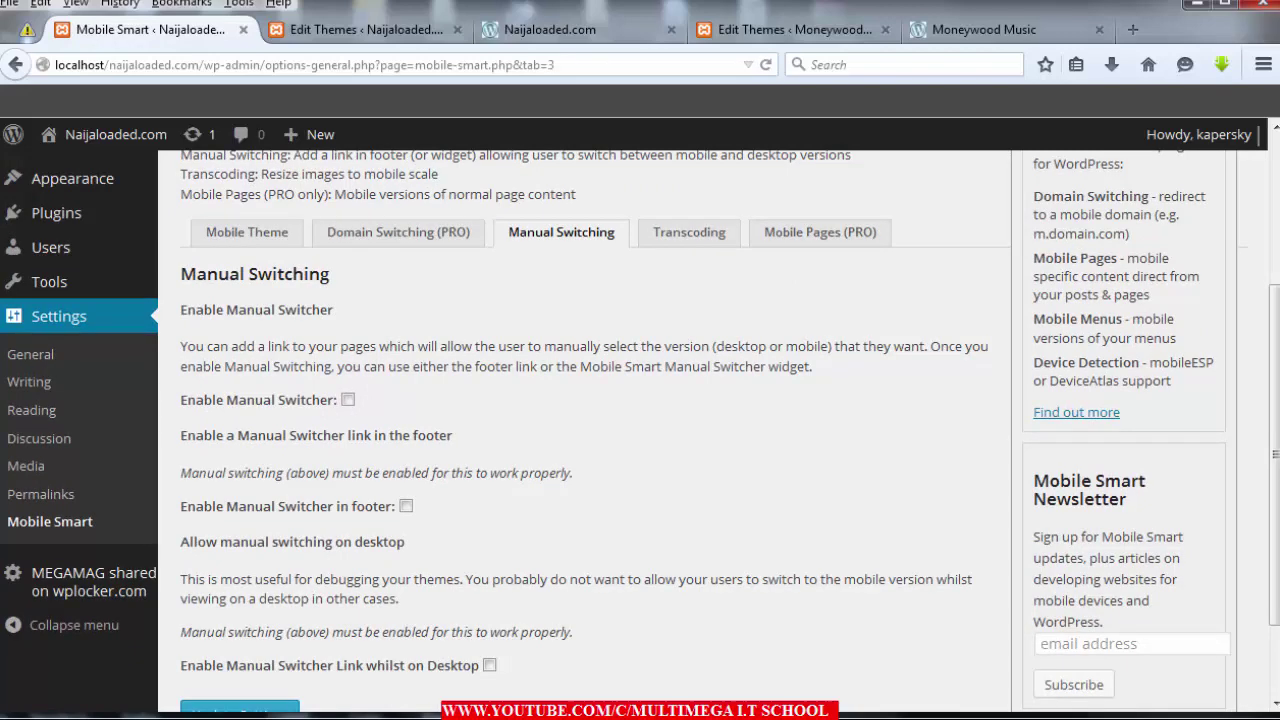
scroll(580, 420, "down", 2)
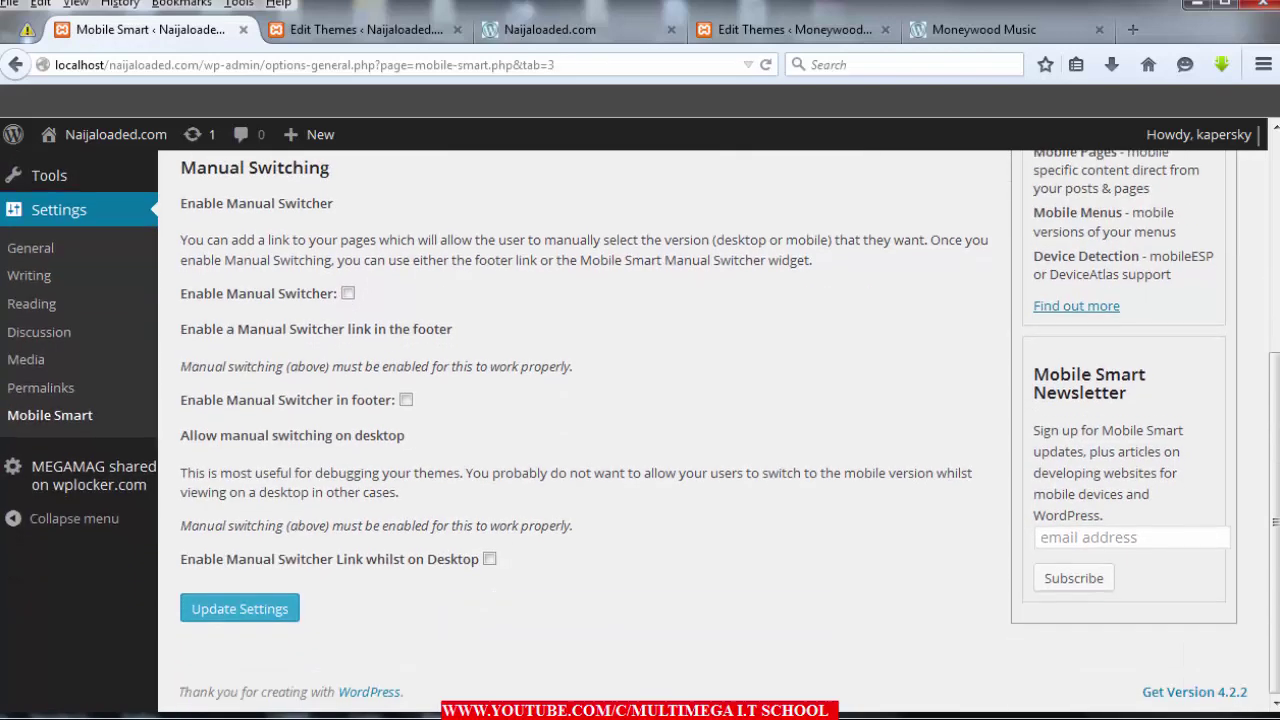
scroll(640, 425, "up", 1)
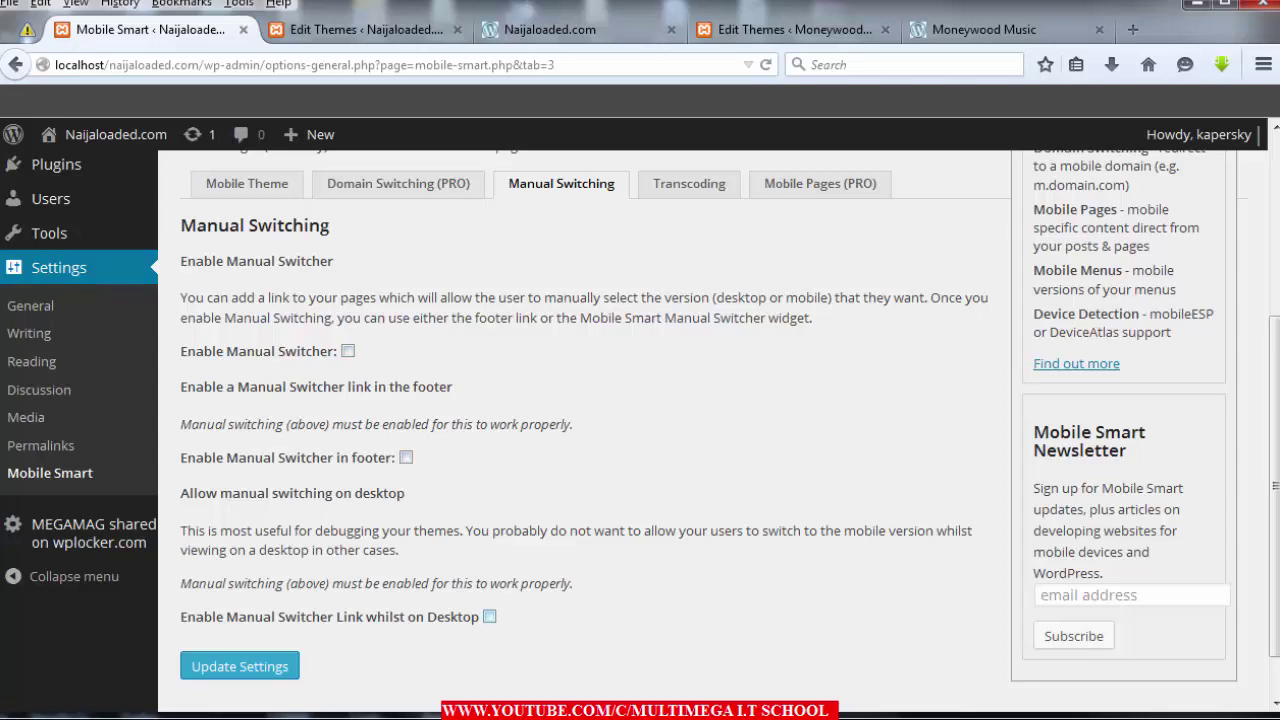
left_click_drag(180, 457, 398, 457)
scroll(640, 430, "up", 2)
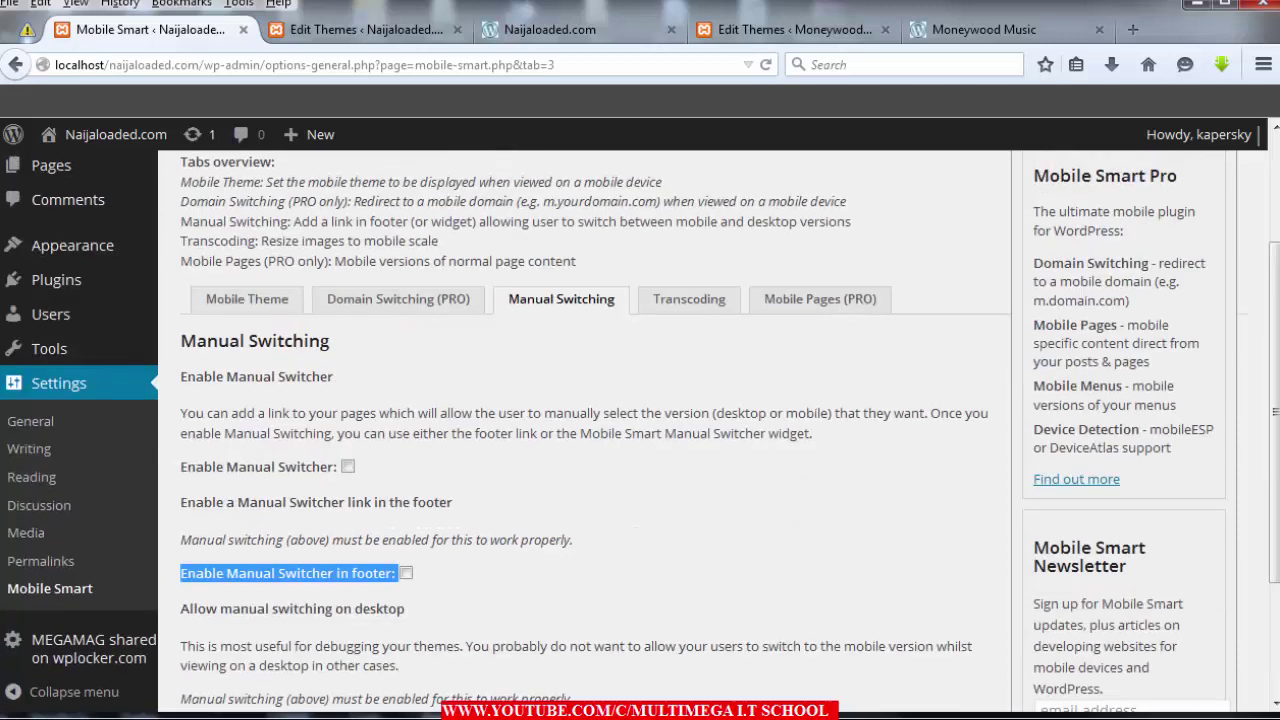
scroll(640, 430, "up", 1)
left_click(247, 357)
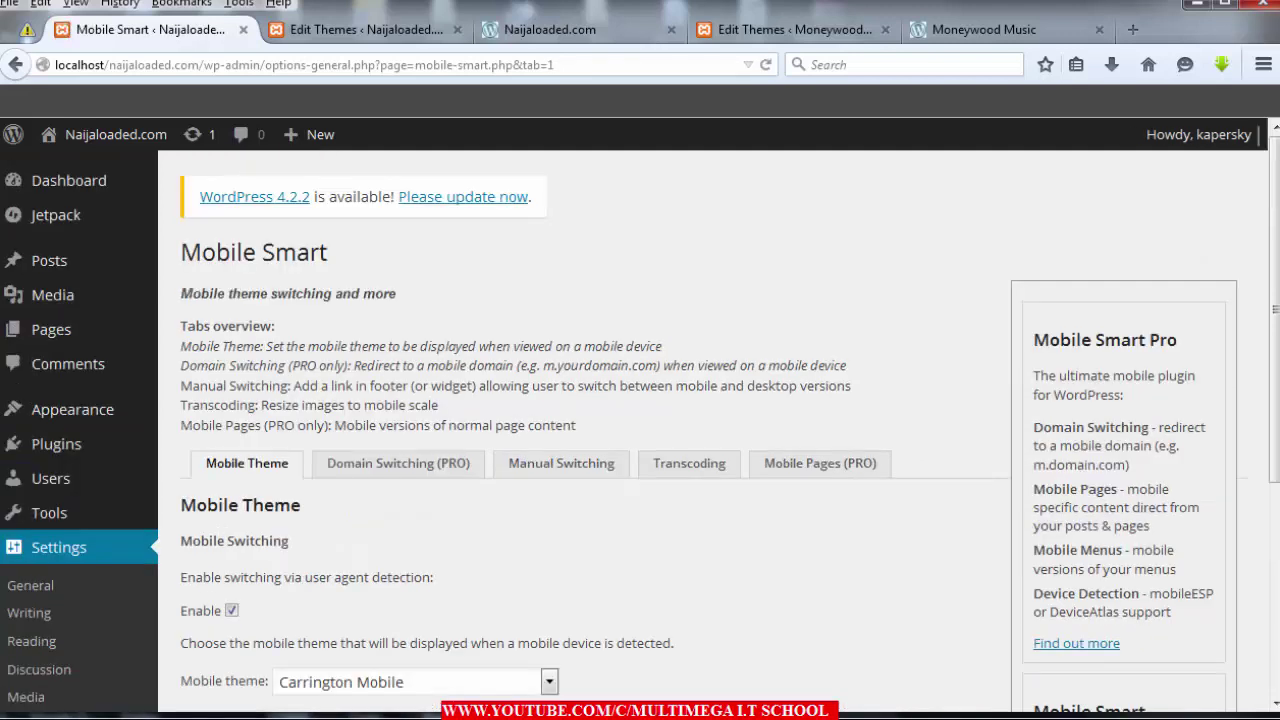
- Save Mobile Smart with Update Settings, confirming Carrington Mobile as the mobile theme
scroll(640, 424, "down", 2)
scroll(640, 424, "down", 2)
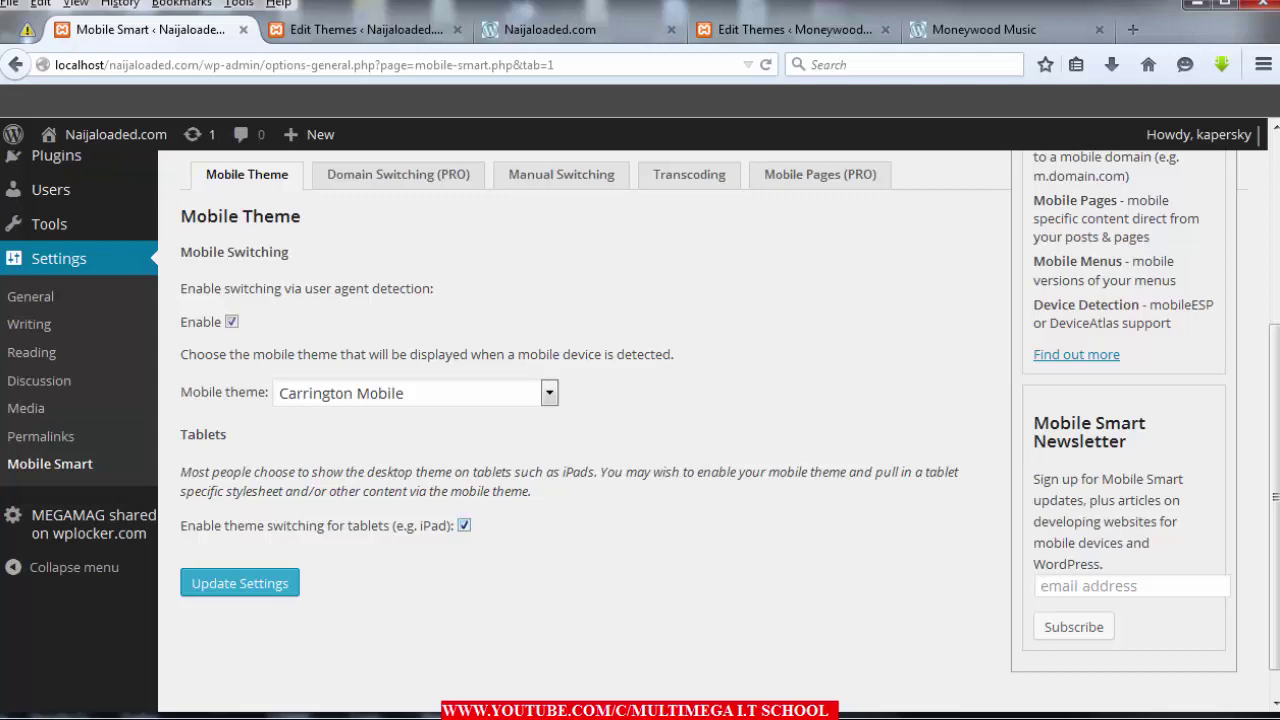
left_click(240, 583)
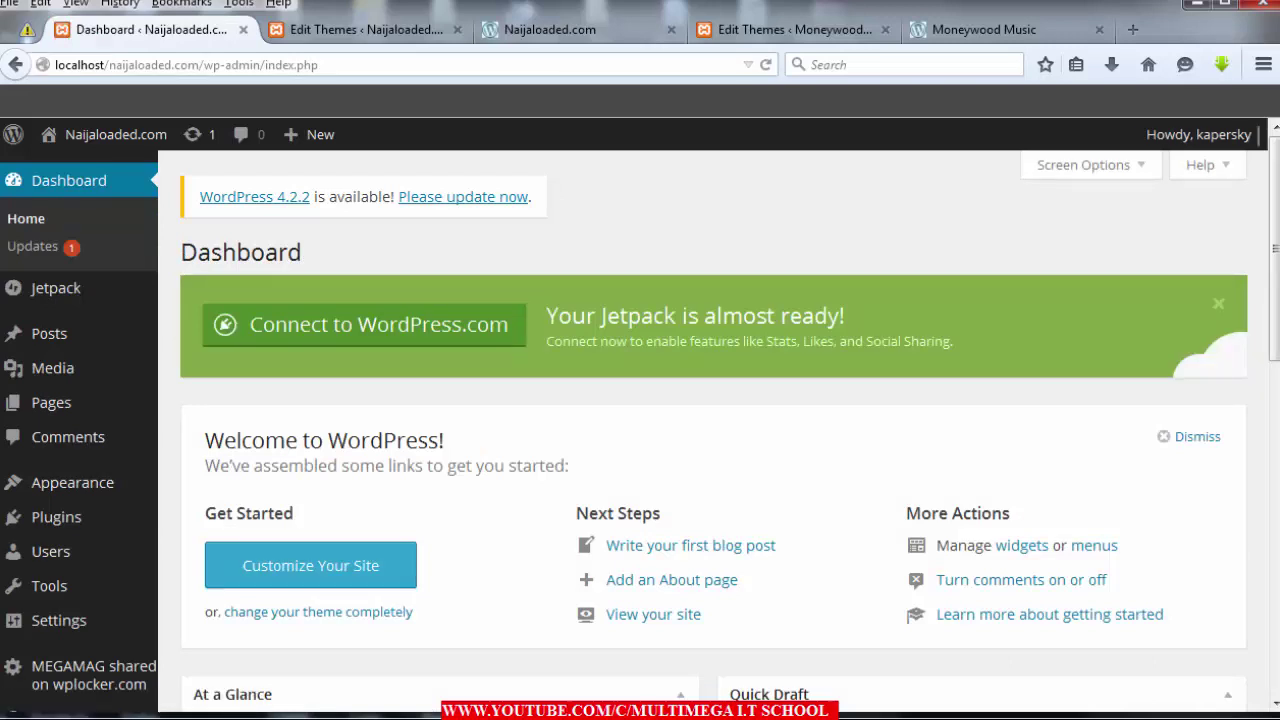
- Glance through style.css in Edit Themes, then switch to the Naijaloaded.com front page
left_click(365, 29)
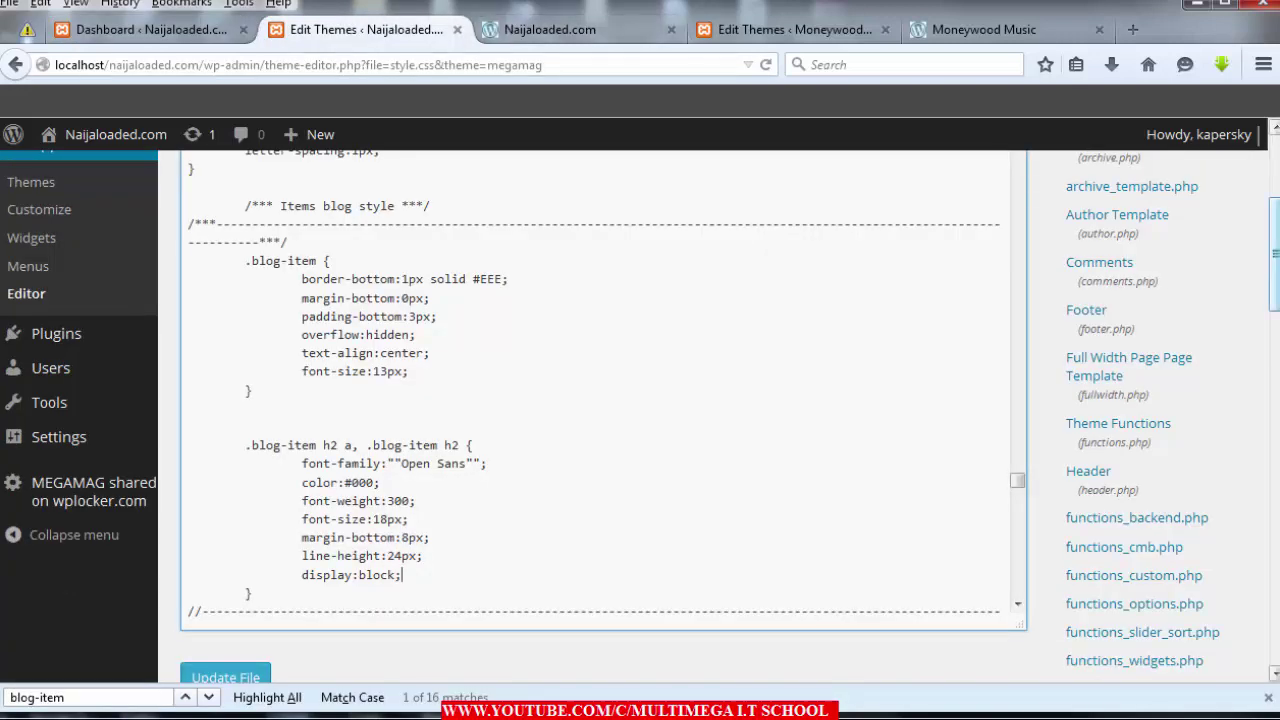
scroll(640, 400, "down", 1)
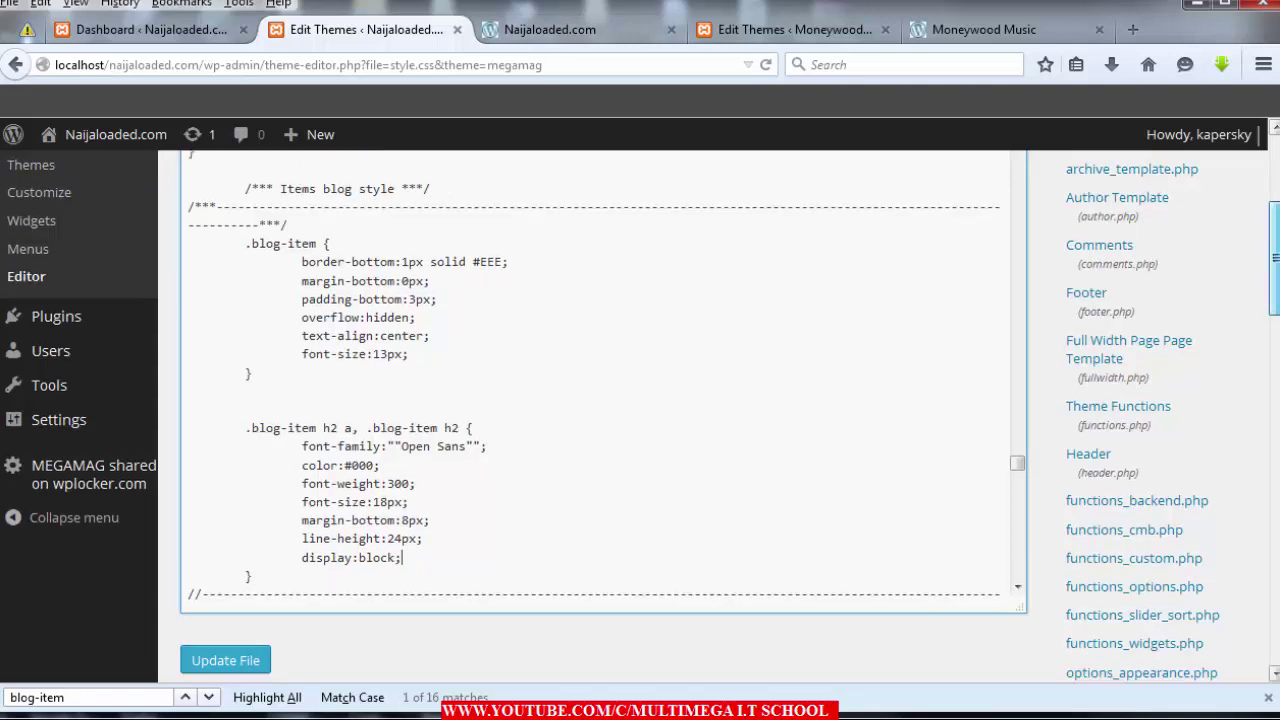
scroll(640, 400, "down", 2)
scroll(640, 400, "down", 2)
scroll(640, 400, "down", 4)
scroll(640, 400, "up", 5)
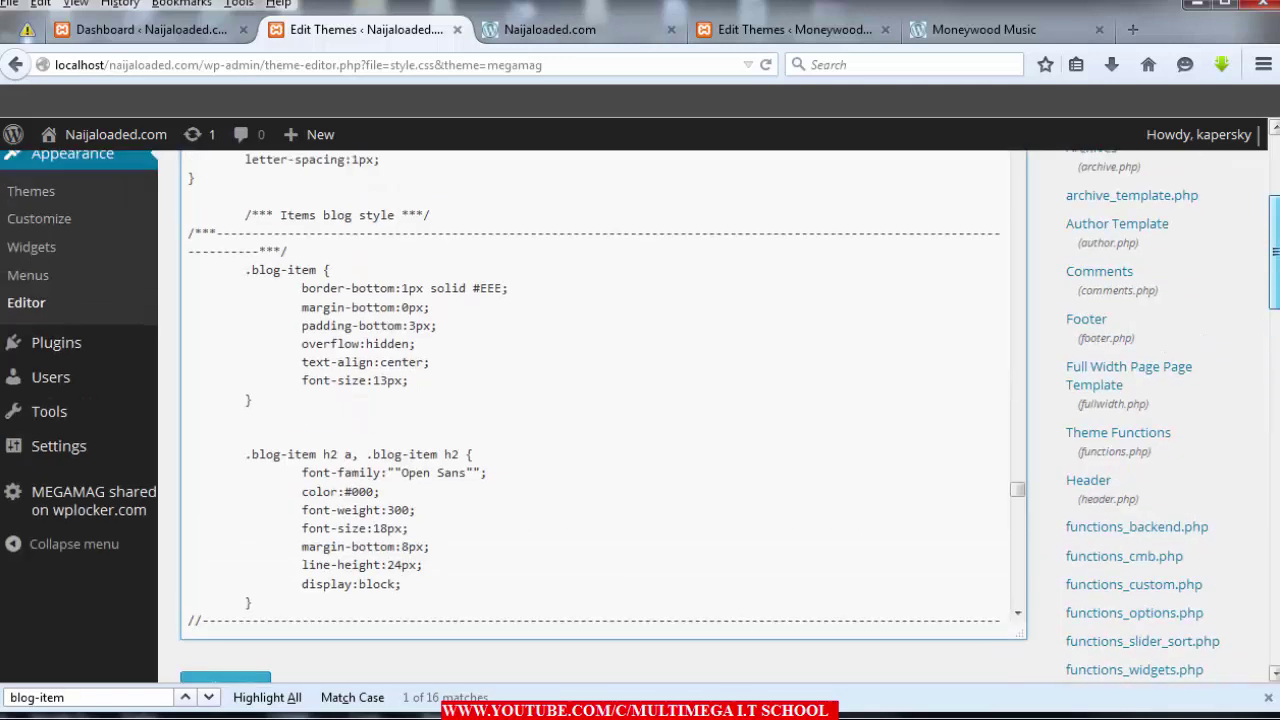
scroll(640, 400, "up", 4)
key("ctrl+Tab")
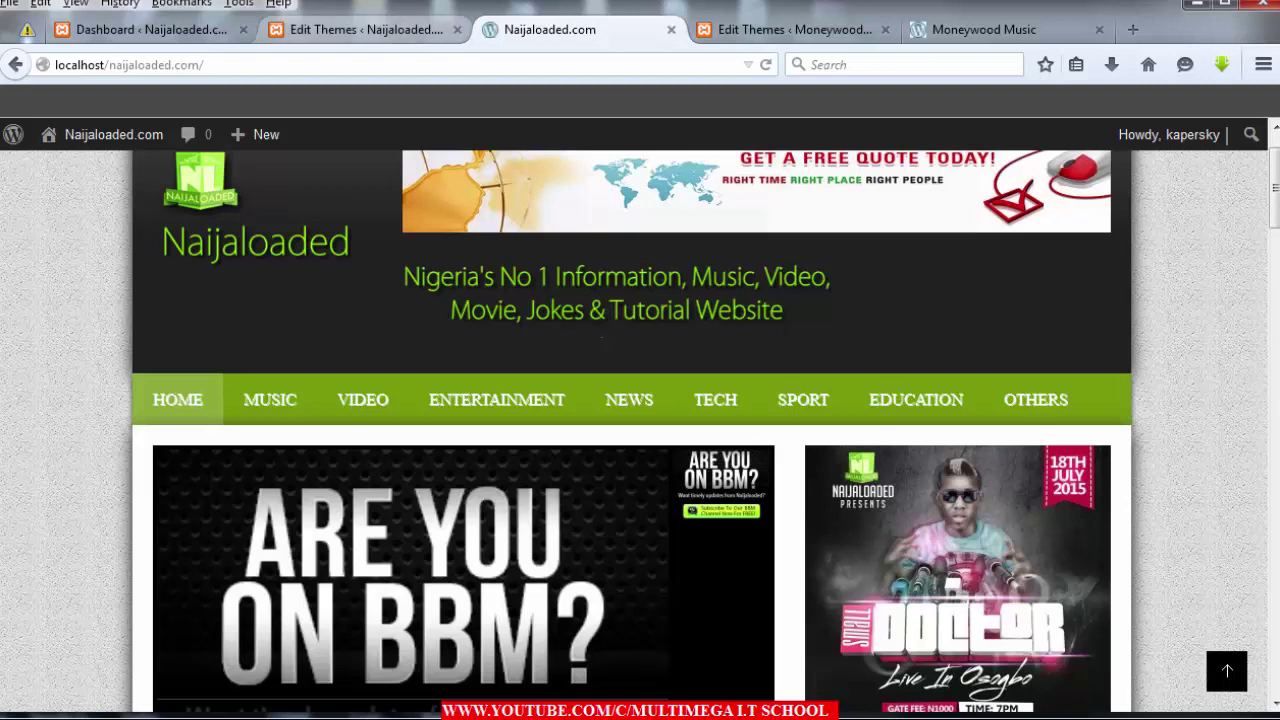
left_click(150, 29)
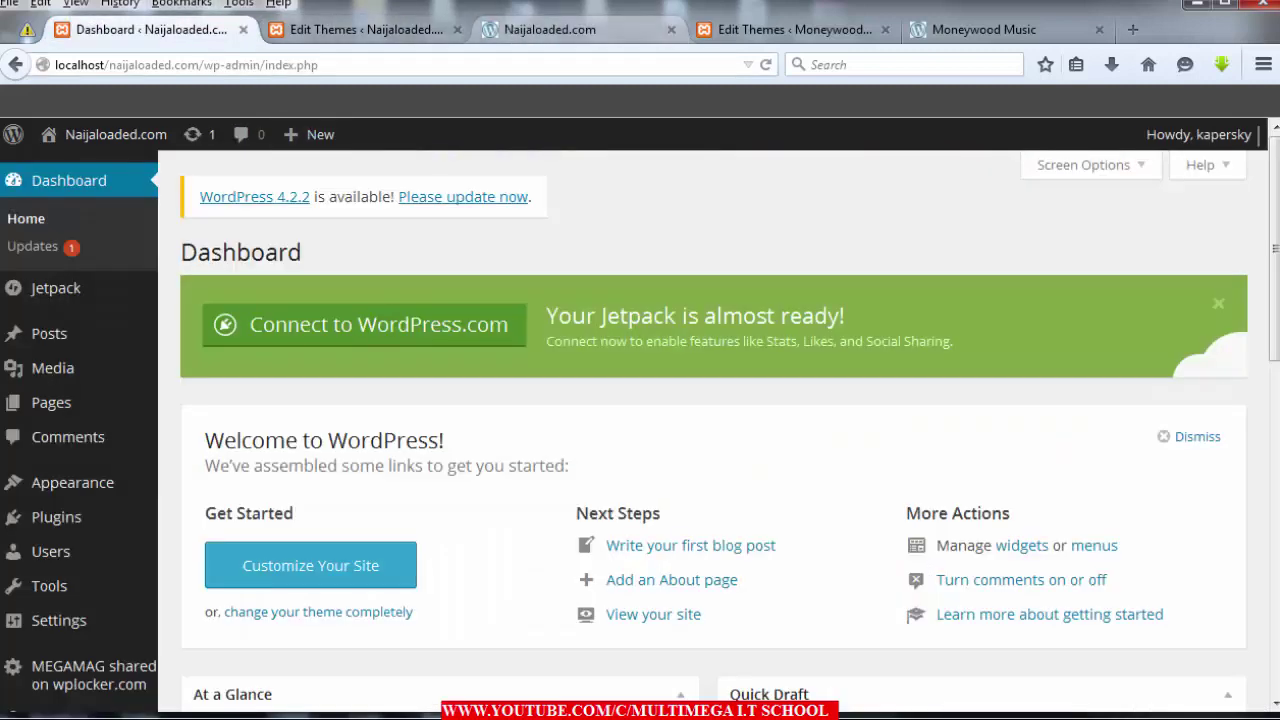
left_click(550, 29)
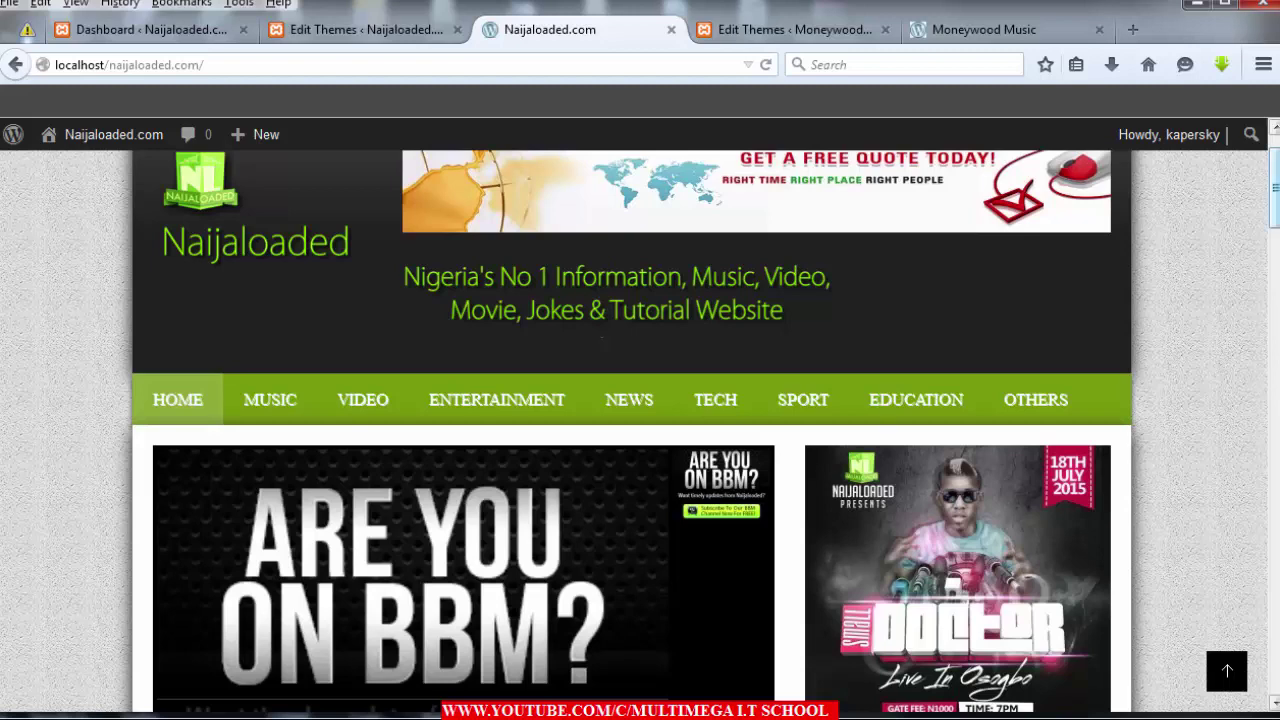
scroll(640, 430, "down", 5)
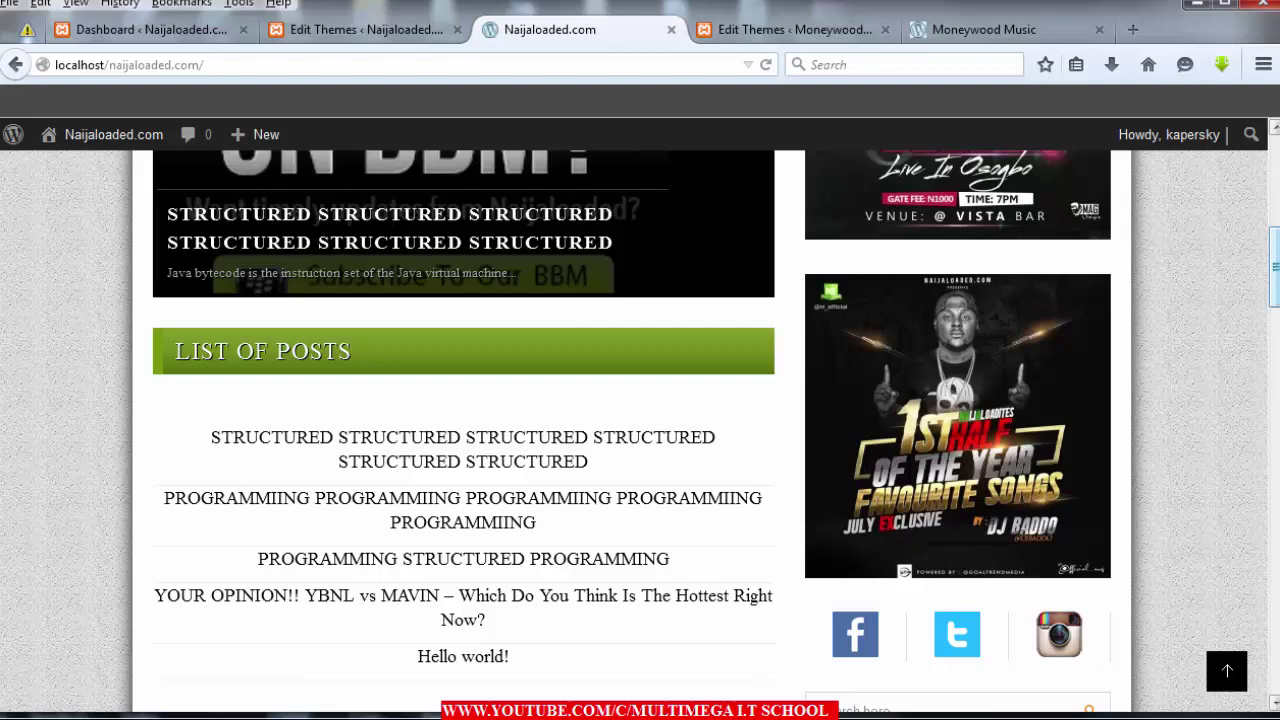
scroll(640, 430, "down", 5)
scroll(640, 430, "down", 5)
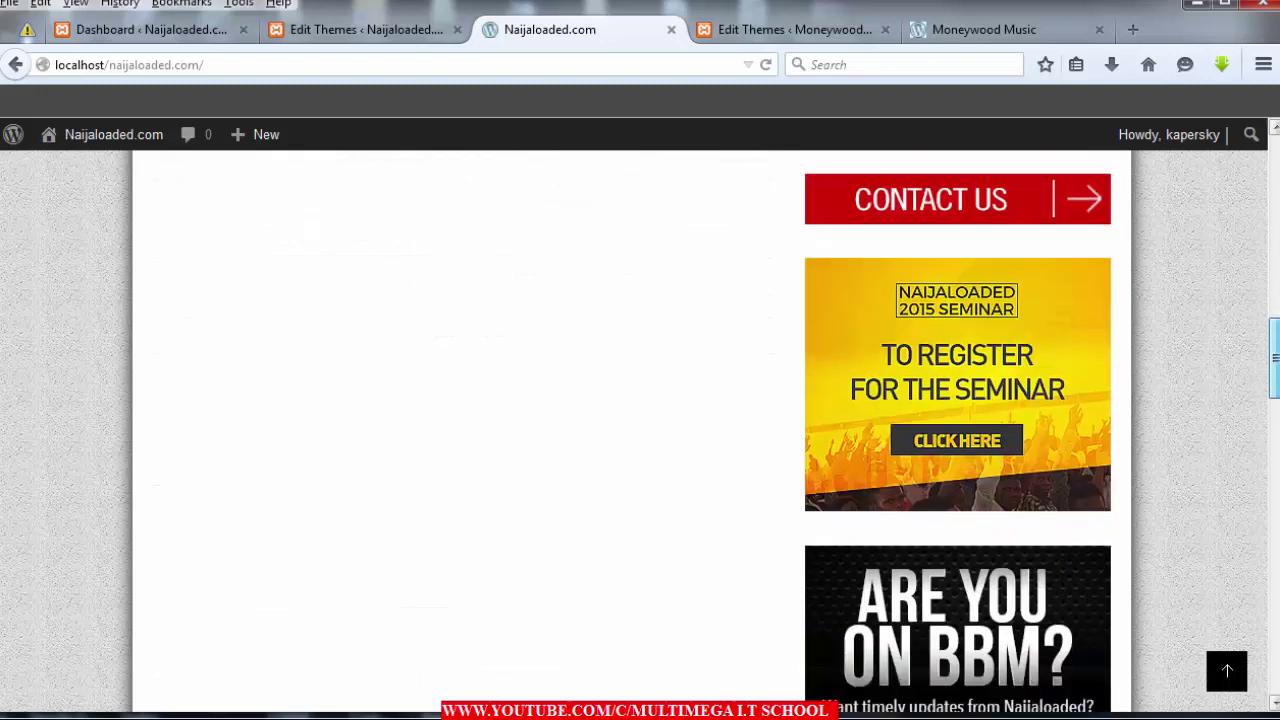
scroll(640, 430, "down", 3)
scroll(640, 430, "down", 7)
scroll(640, 430, "down", 5)
scroll(640, 430, "down", 6)
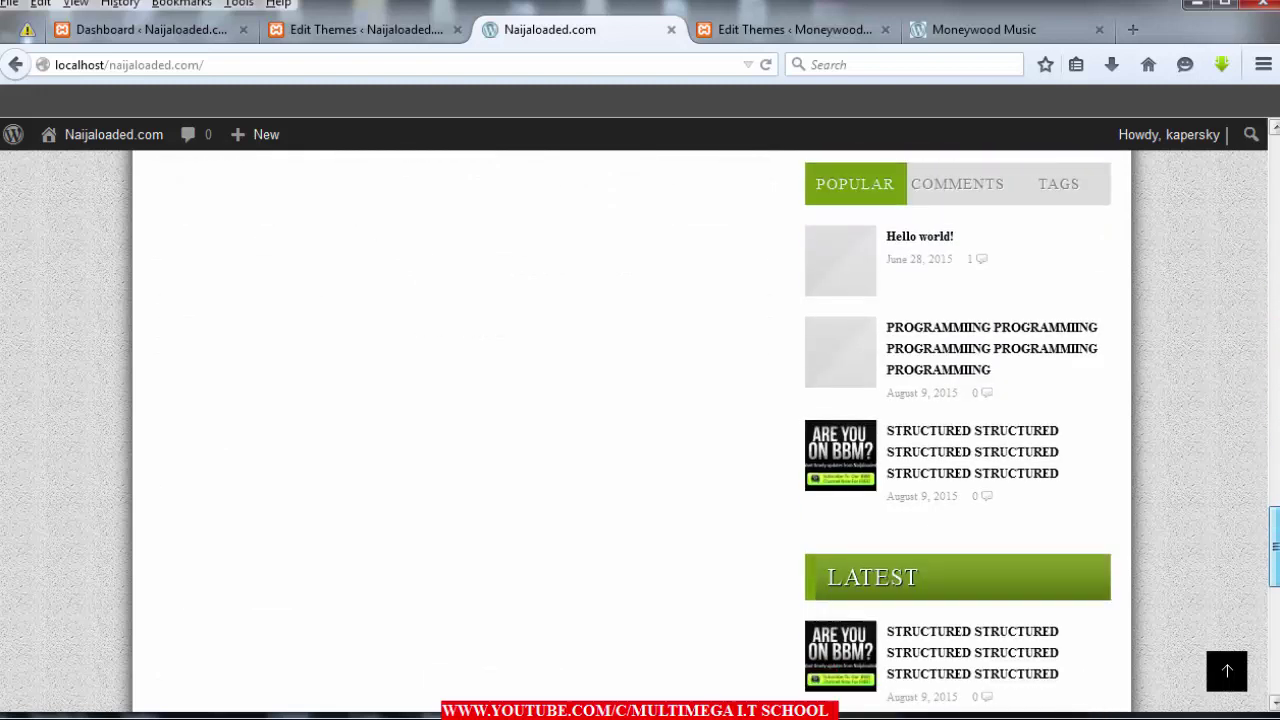
scroll(640, 430, "down", 7)
scroll(640, 430, "down", 5)
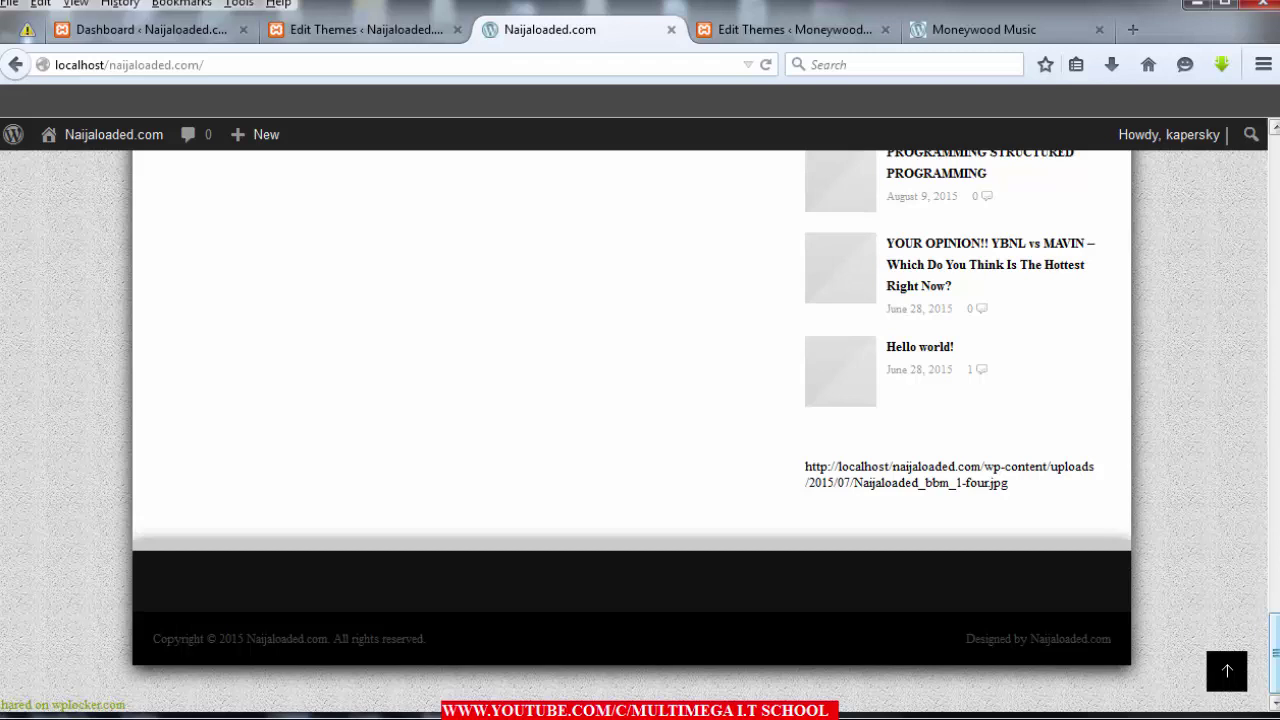
scroll(640, 430, "up", 4)
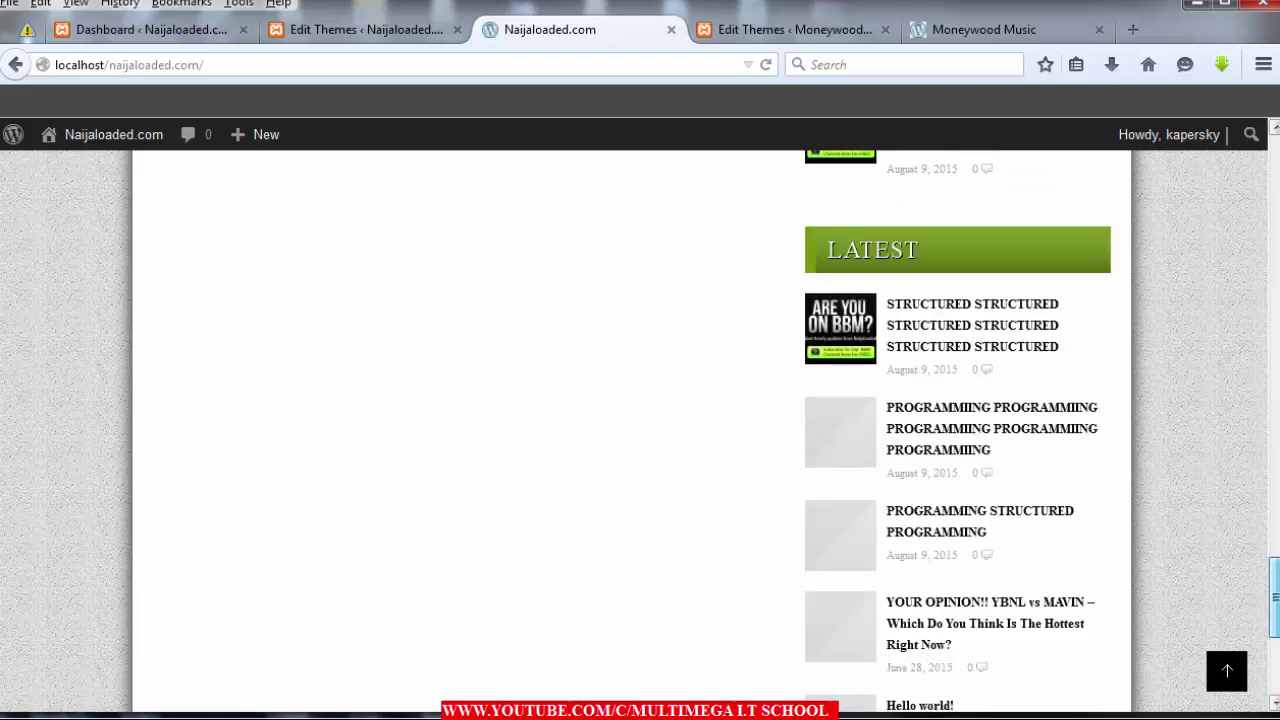
scroll(640, 430, "up", 4)
scroll(640, 430, "up", 3)
scroll(640, 430, "up", 3)
scroll(640, 430, "up", 4)
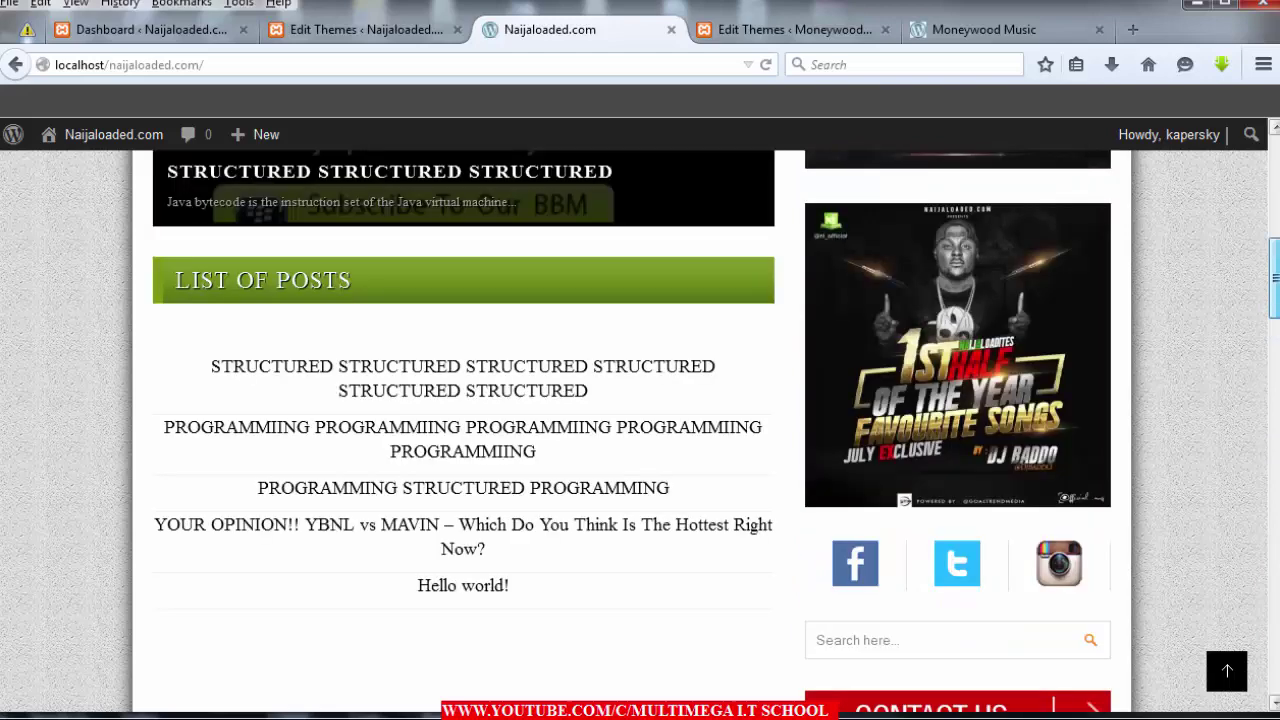
scroll(640, 430, "up", 4)
scroll(640, 430, "up", 2)
scroll(640, 430, "up", 1)
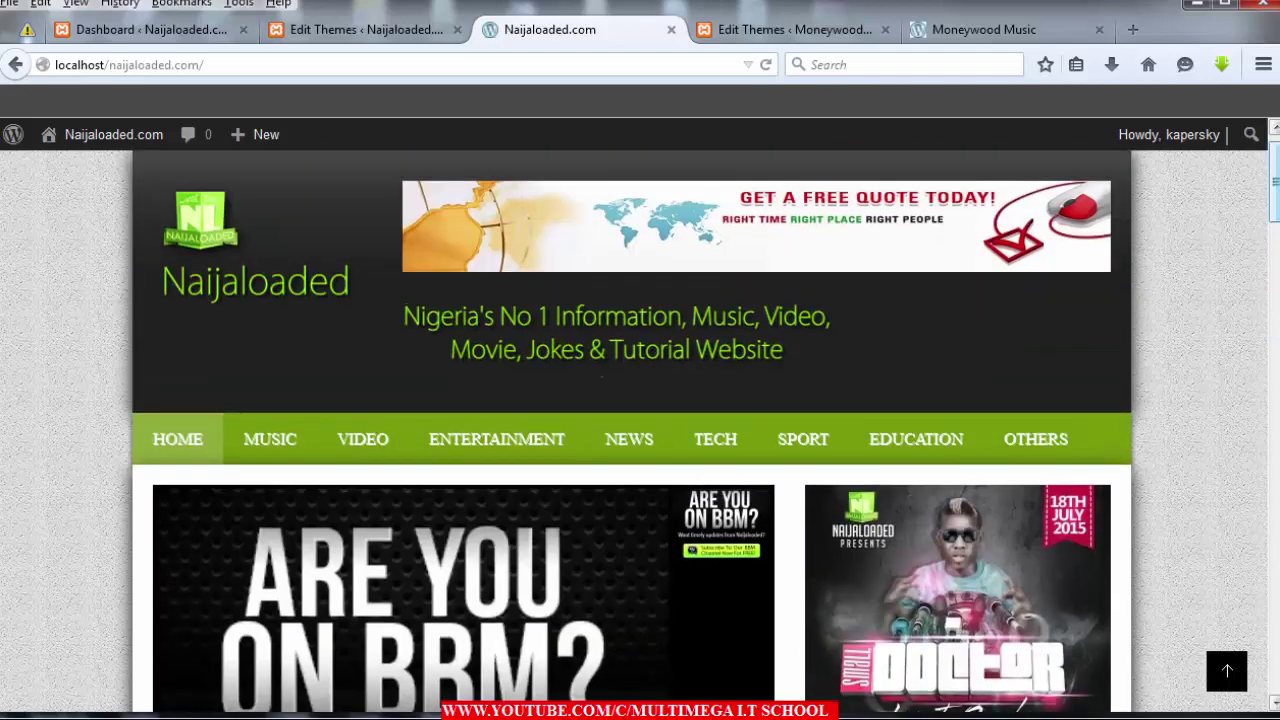
scroll(640, 430, "down", 2)
scroll(640, 430, "down", 3)
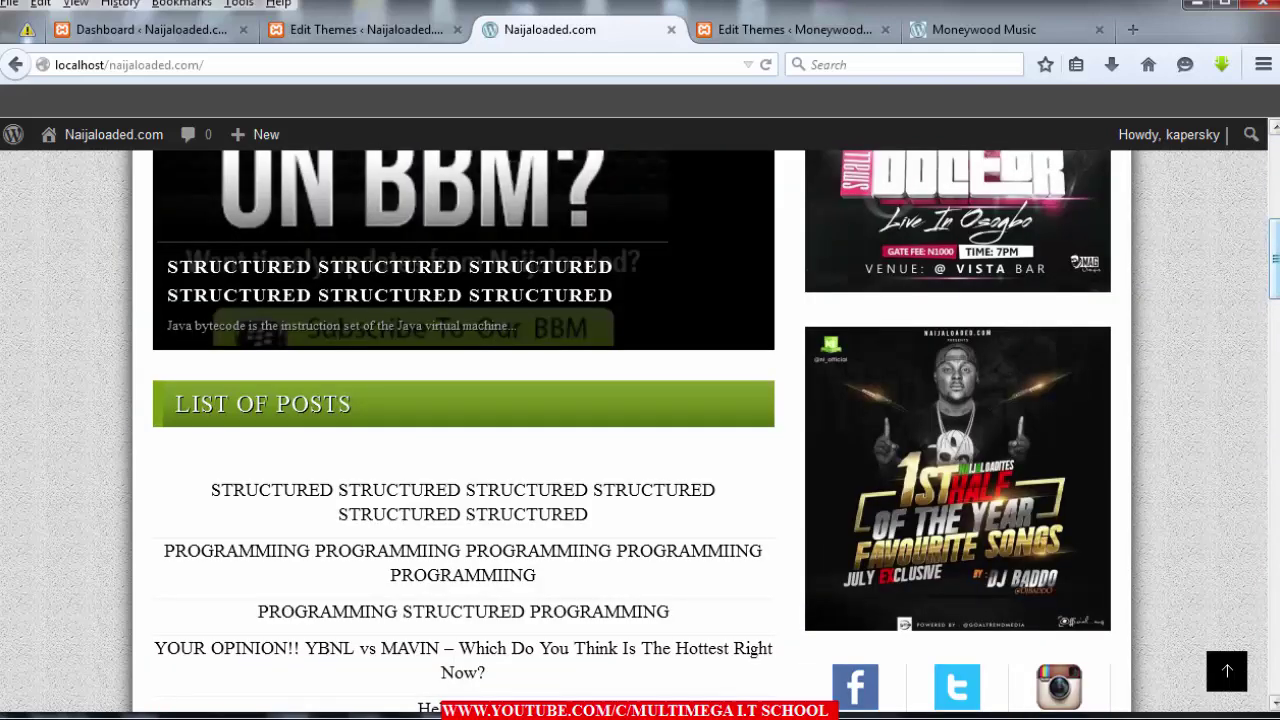
scroll(640, 430, "down", 3)
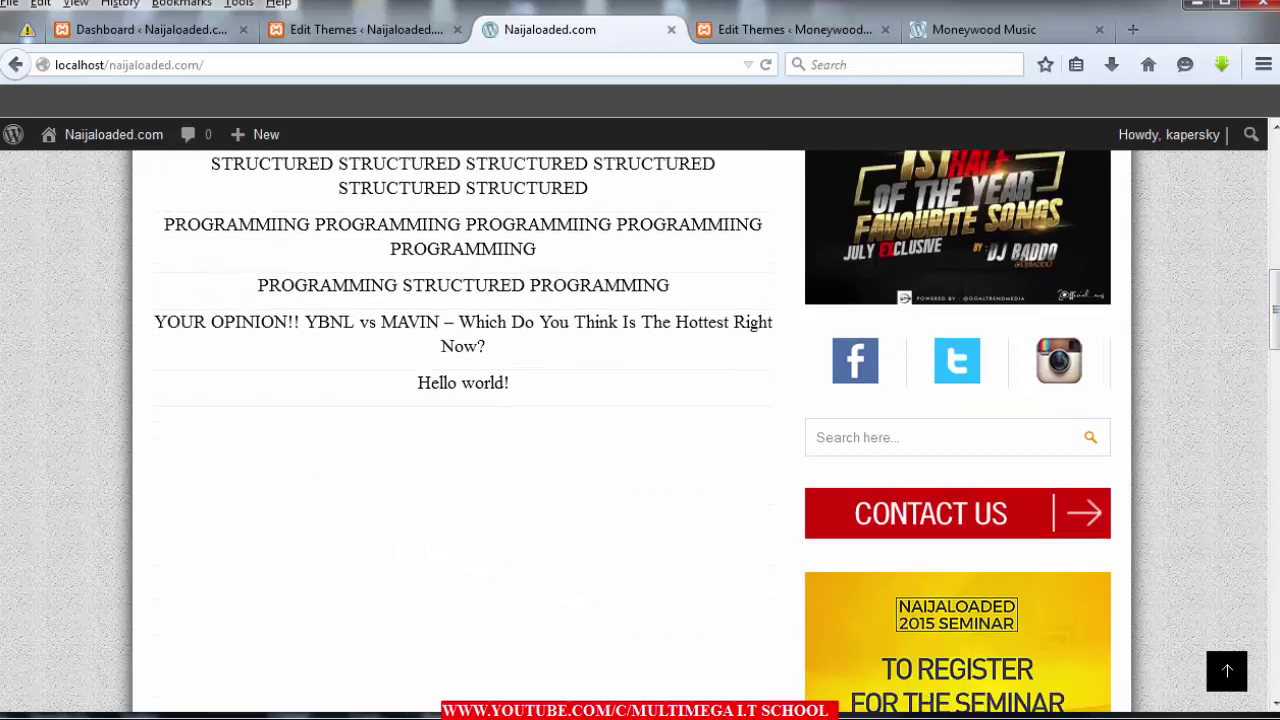